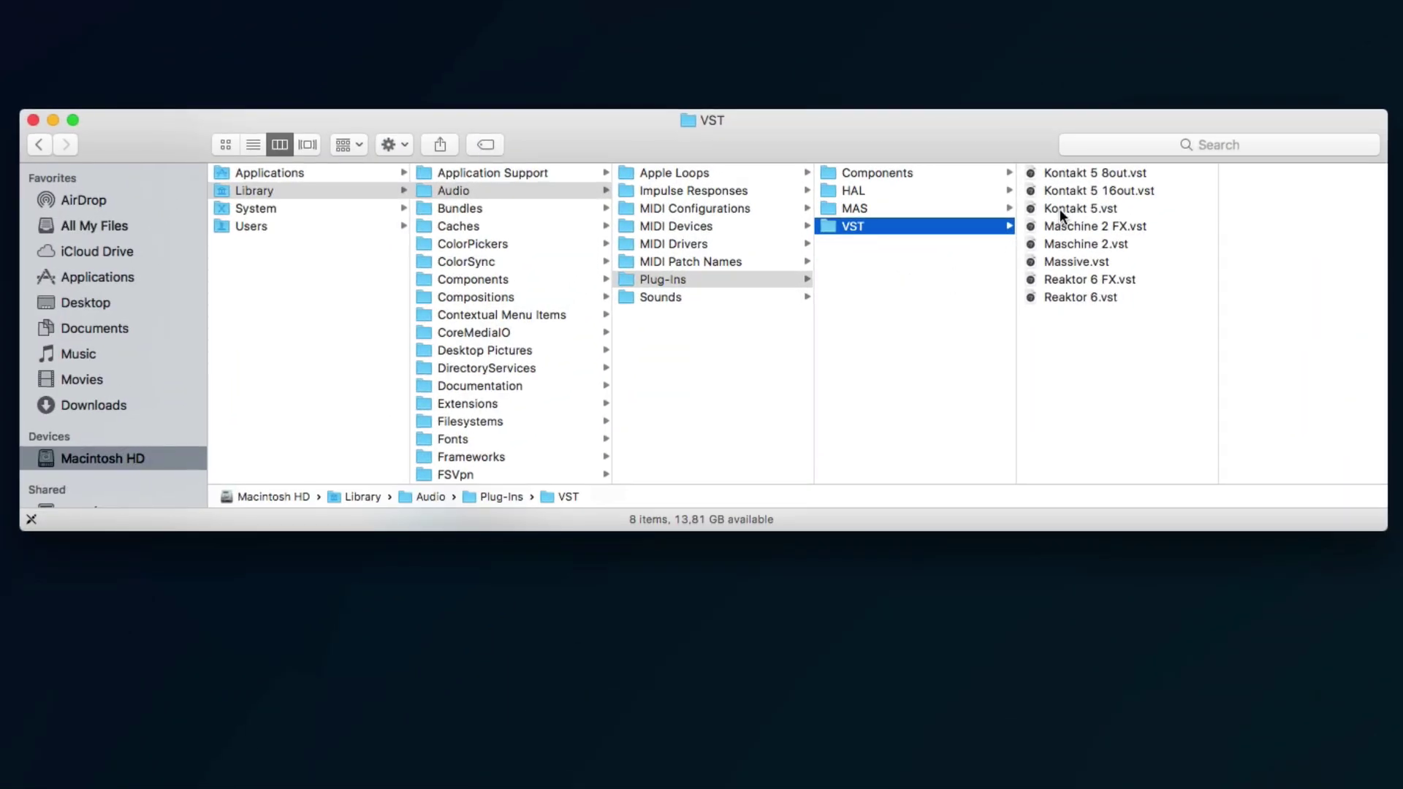
# - Select the three Kontakt 5 .vst plug-ins in the VST folder and trash them
pyautogui.click(1060, 209)
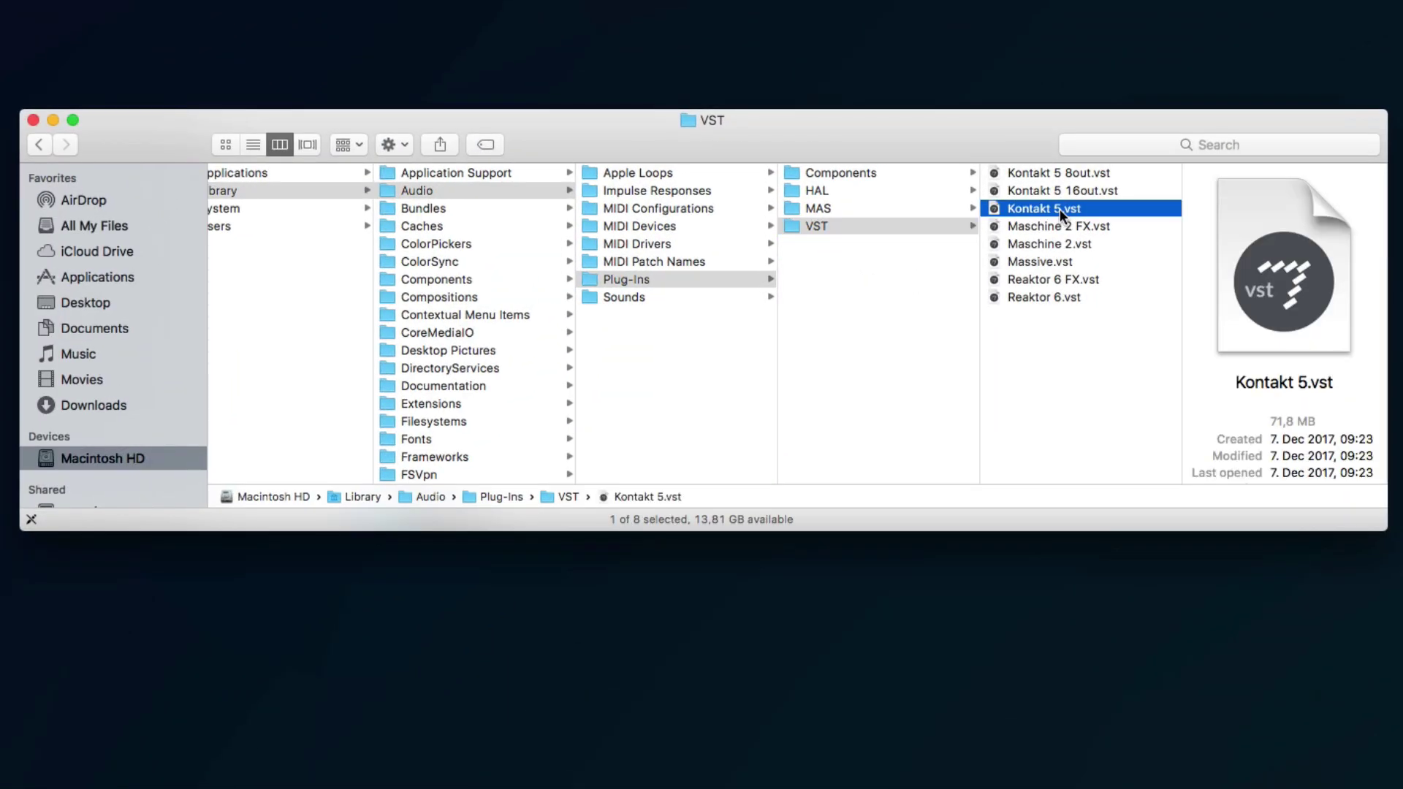
pyautogui.hotkey('shift', 'Up')
pyautogui.hotkey('shift', 'Up')
pyautogui.rightClick(1065, 197)
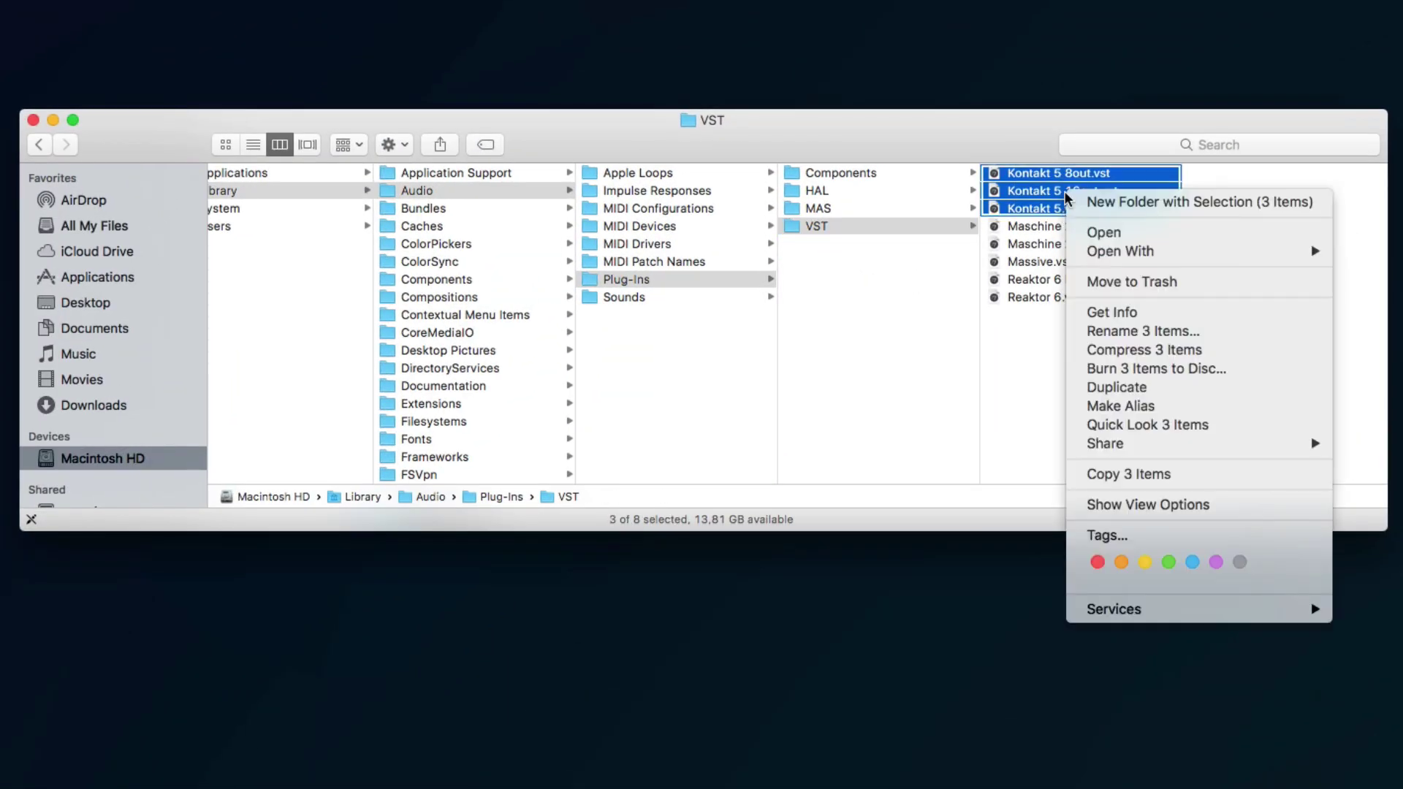
pyautogui.click(1101, 282)
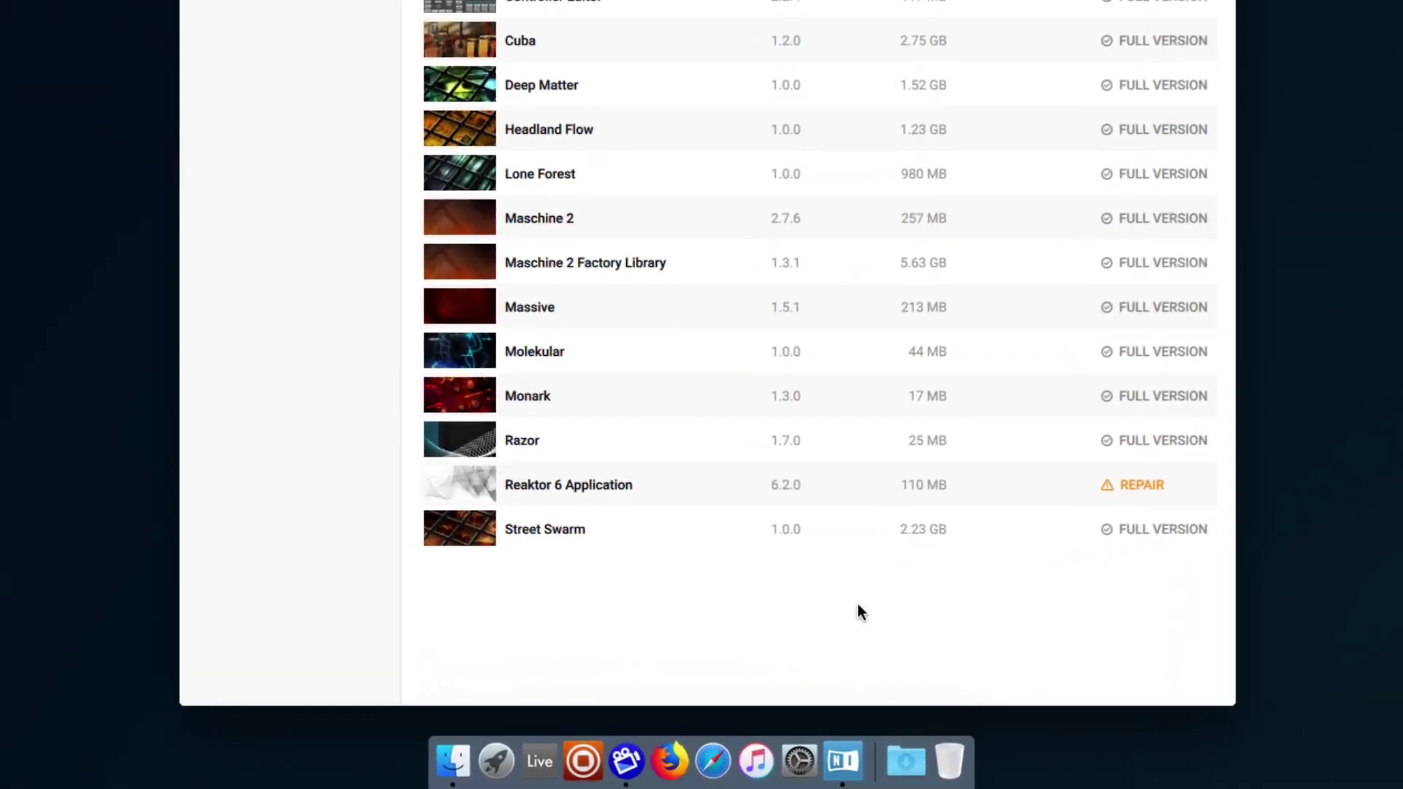
pyautogui.click(1134, 490)
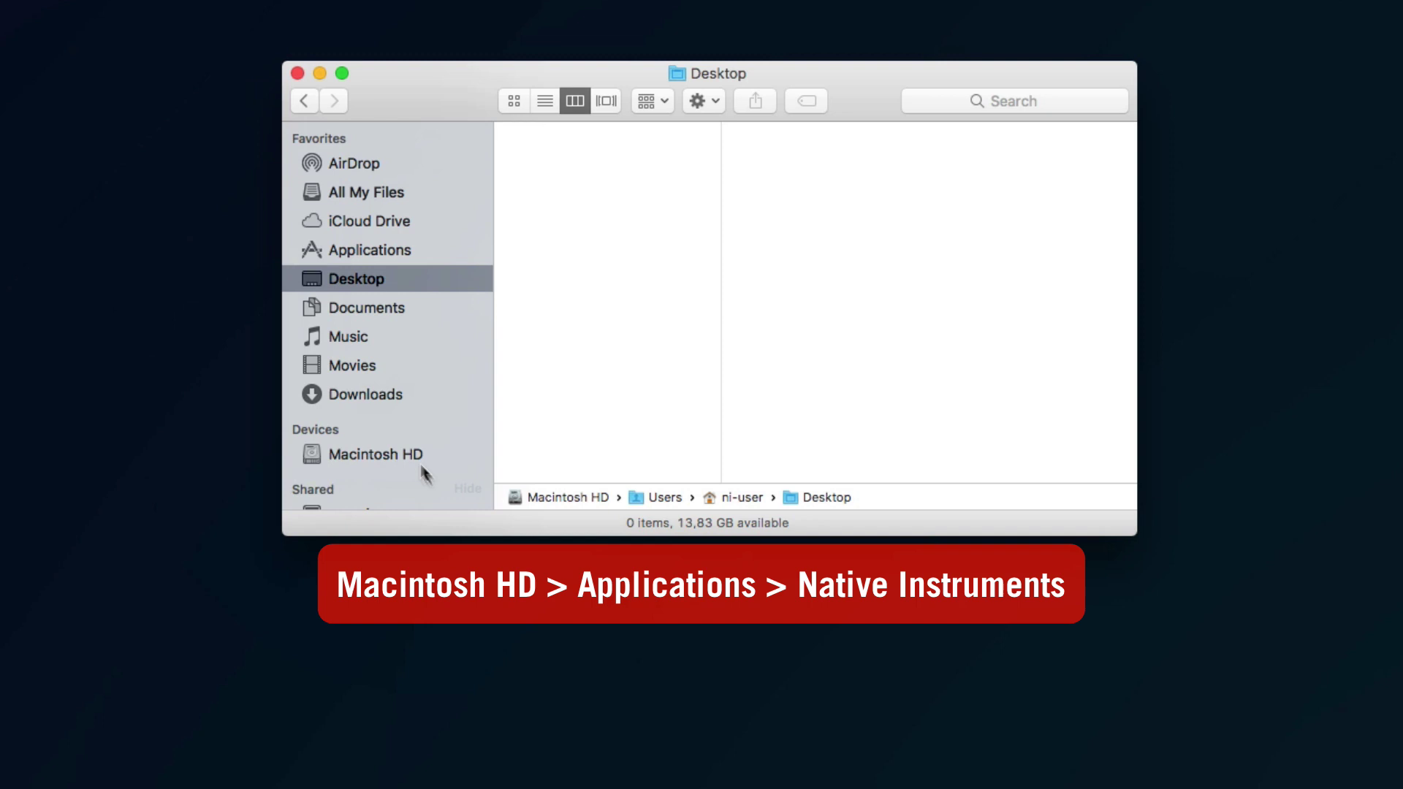
# - Navigate from Macintosh HD into Applications > Native Instruments
pyautogui.click(408, 453)
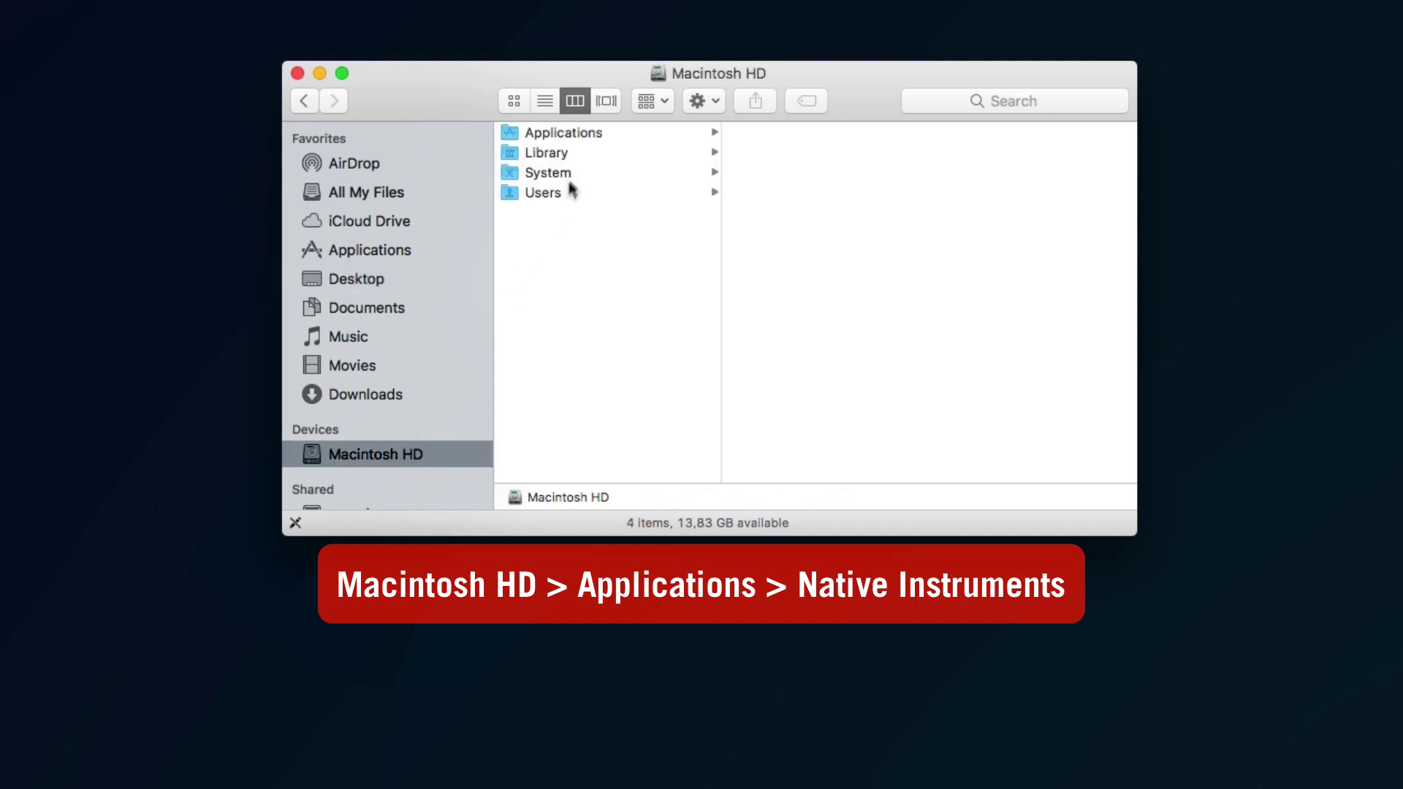
pyautogui.click(600, 133)
pyautogui.press('Right')
pyautogui.press('n')
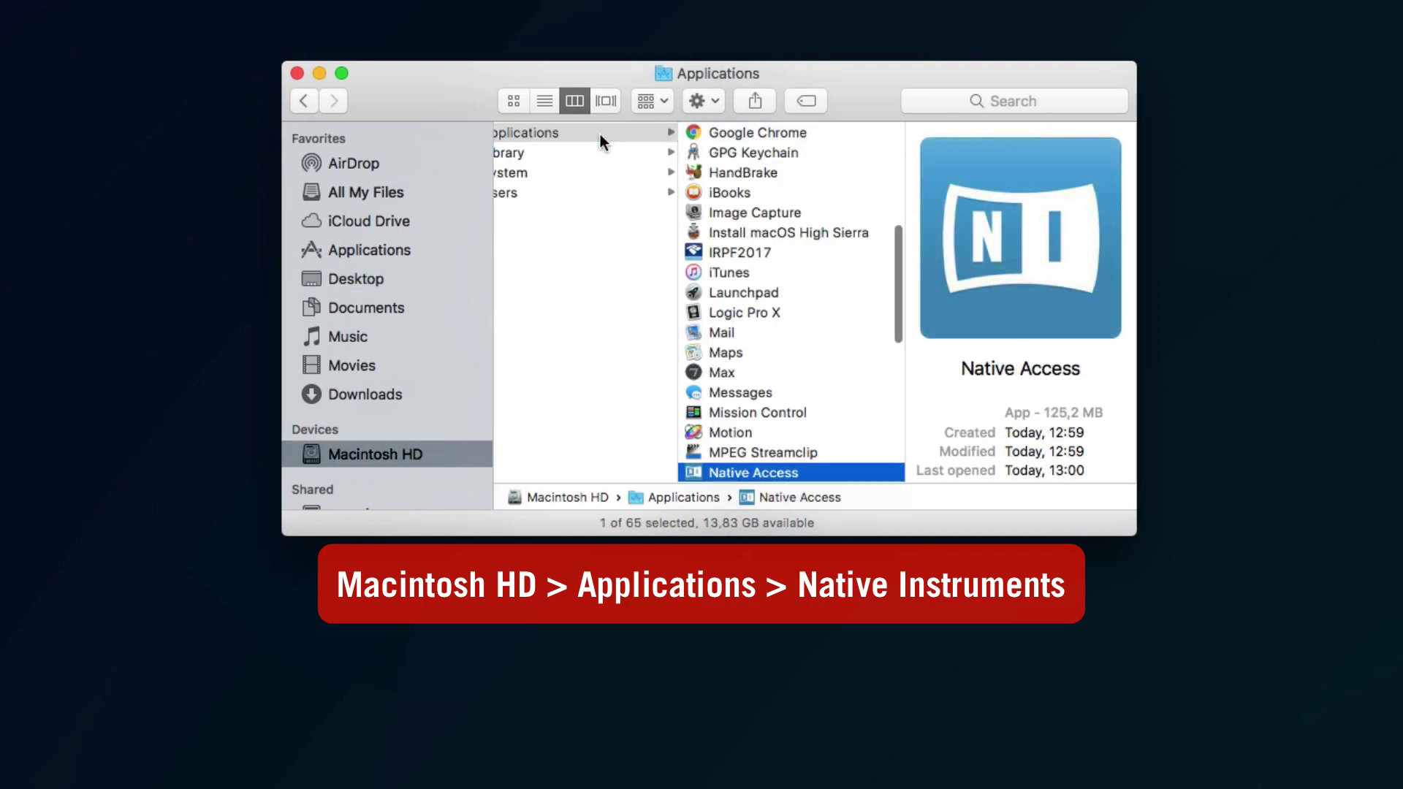
pyautogui.press('Down')
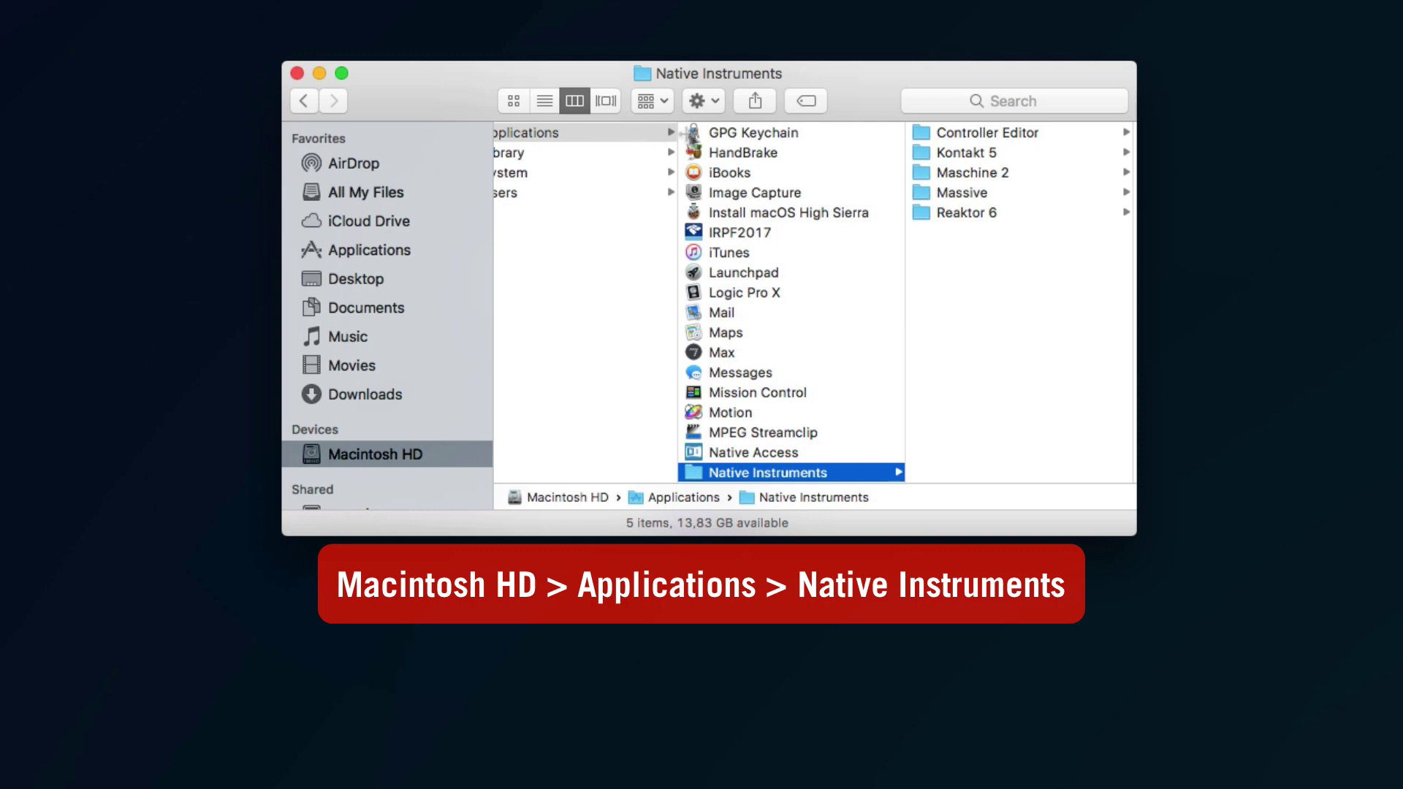
# - Move the Kontakt 5 folder to the Trash, authorizing with the password
pyautogui.rightClick(957, 159)
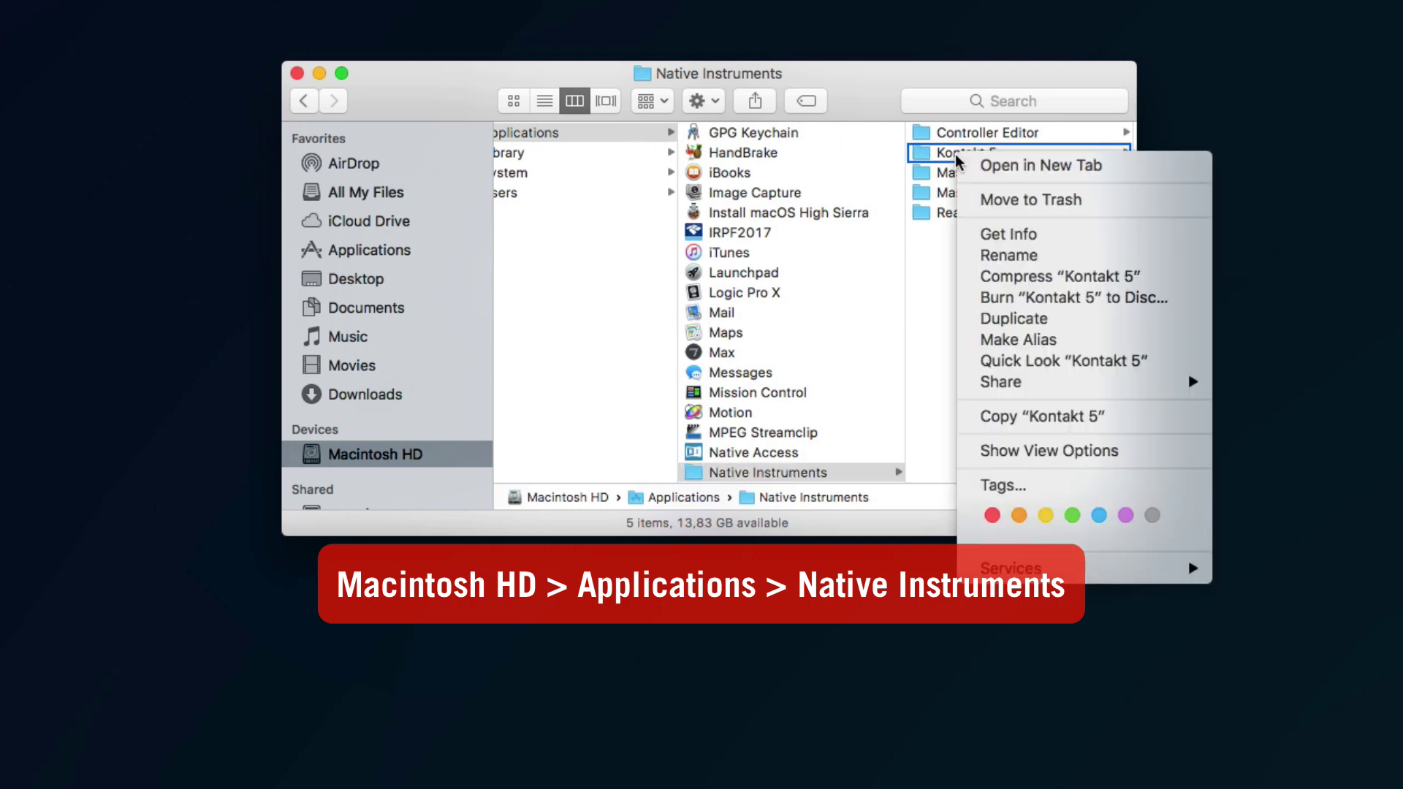
pyautogui.click(1013, 204)
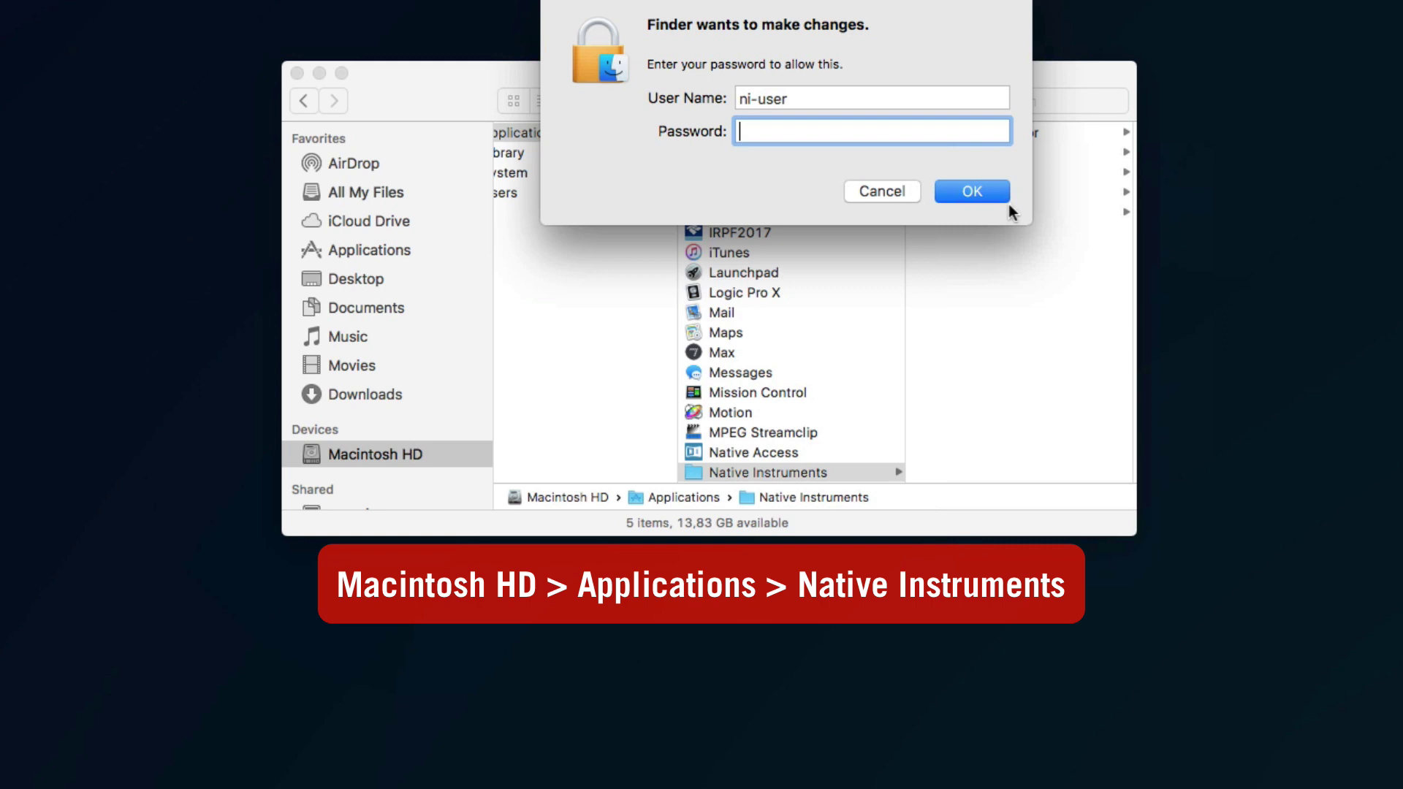
pyautogui.write('●●●●●')
pyautogui.write('●●●●●●')
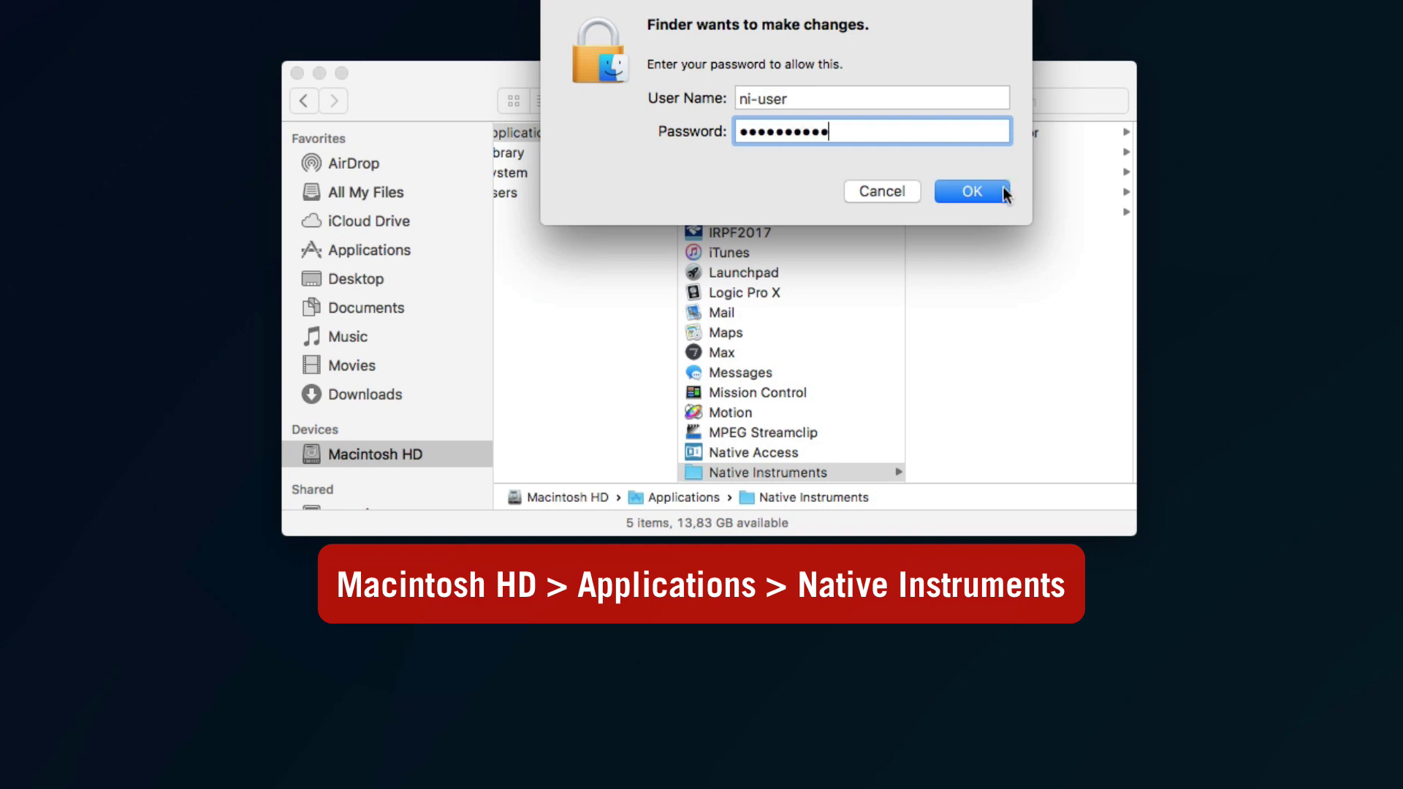
pyautogui.click(1005, 192)
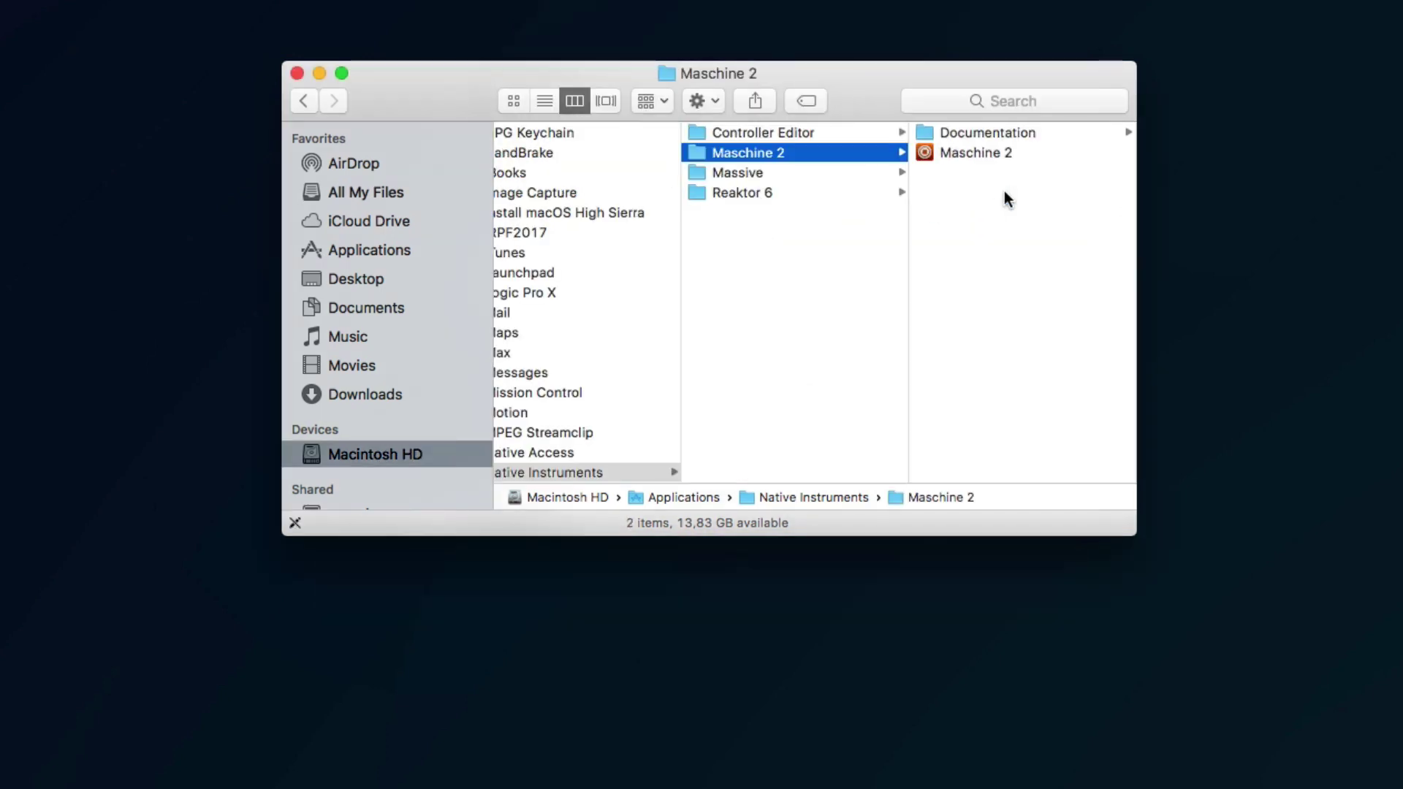
# - Go to Macintosh HD > Library > Preferences and widen the window for full names
pyautogui.doubleClick(585, 499)
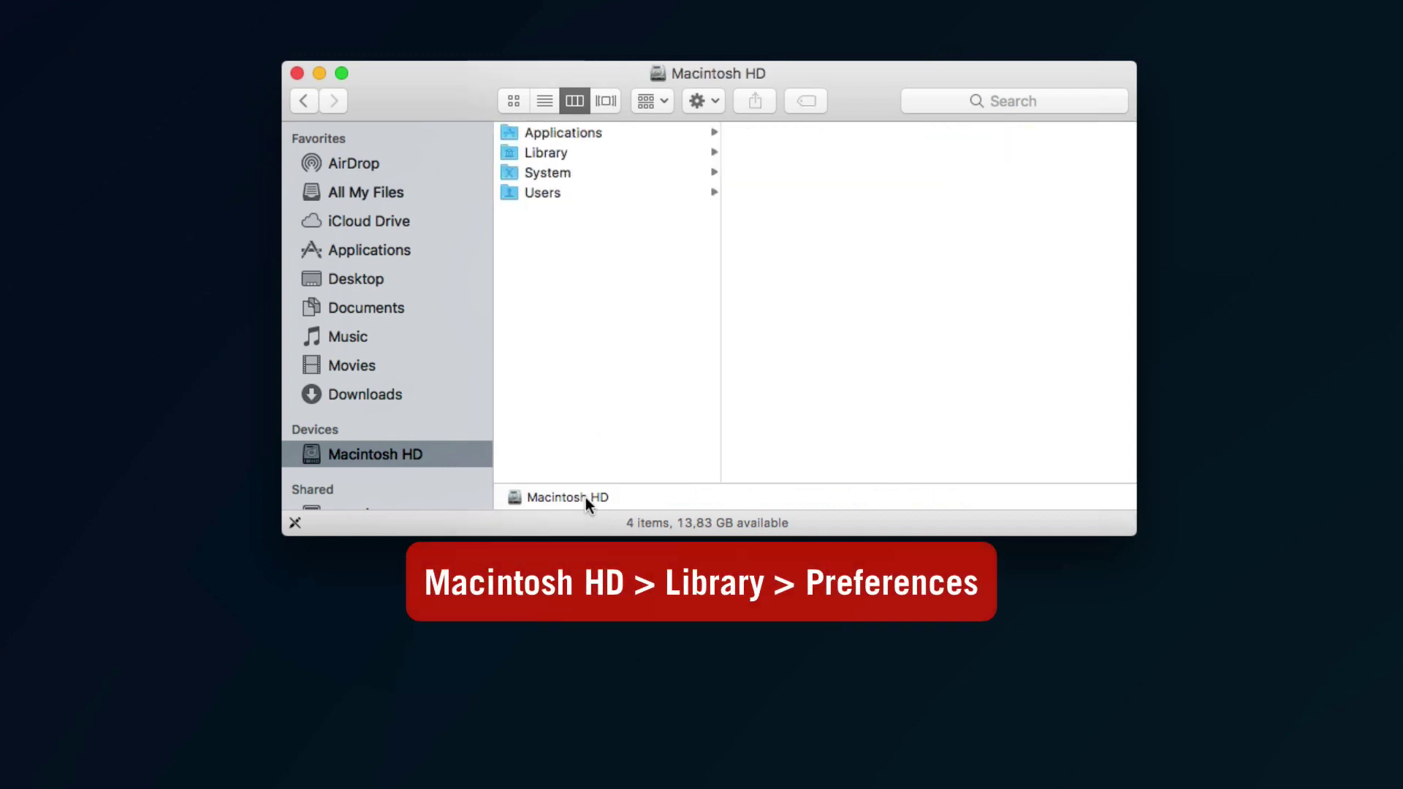
pyautogui.click(584, 152)
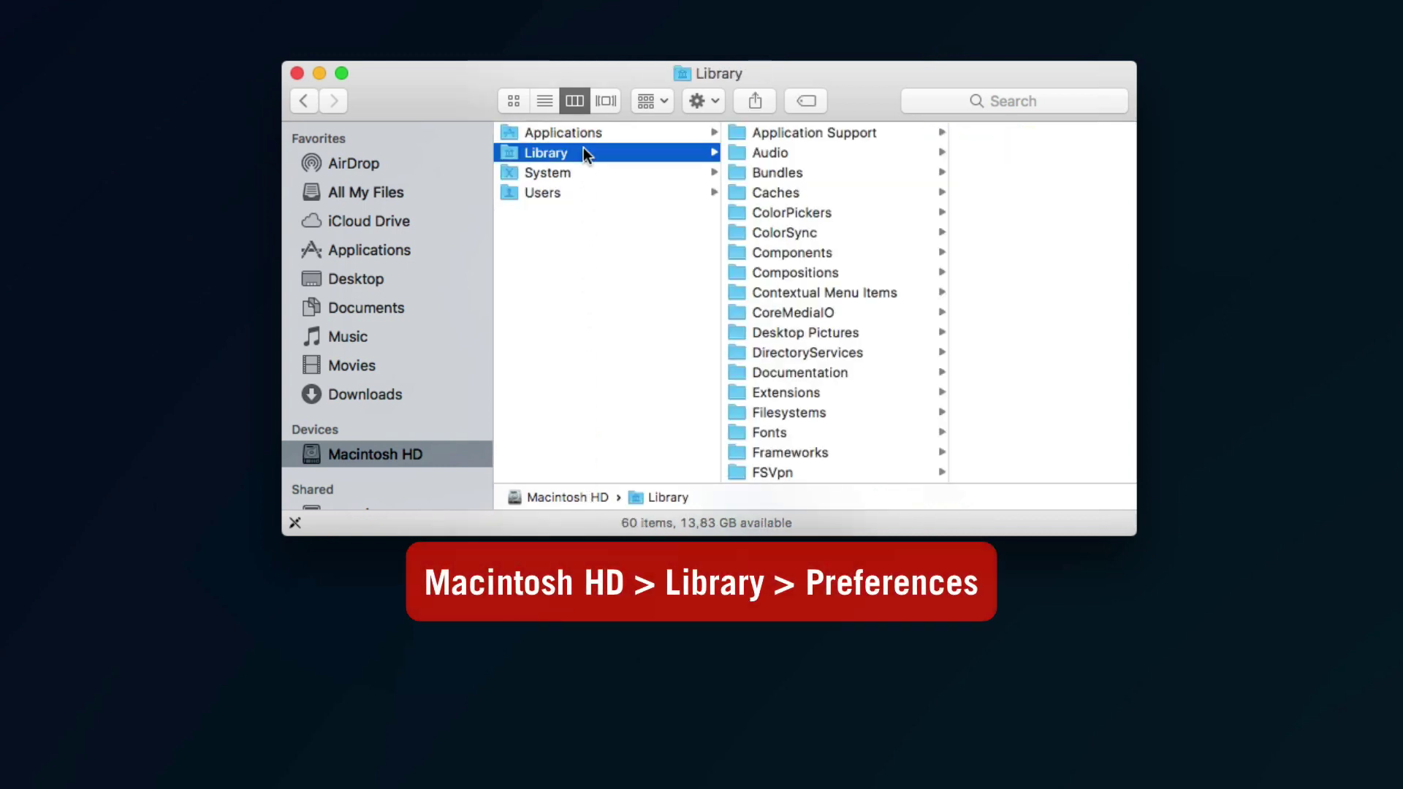
pyautogui.press('Right')
pyautogui.write('p')
pyautogui.press('Down')
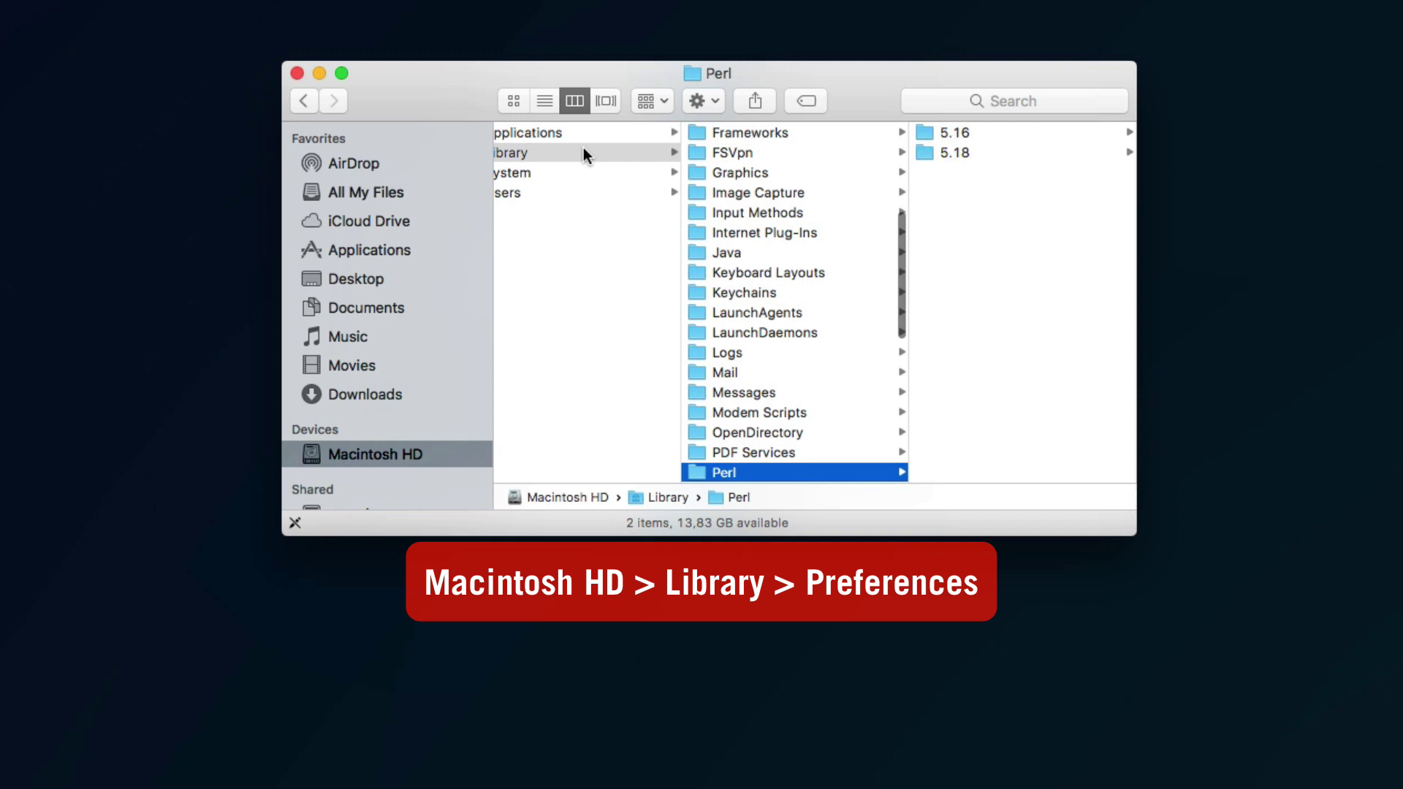
pyautogui.press('Down')
pyautogui.press('Down')
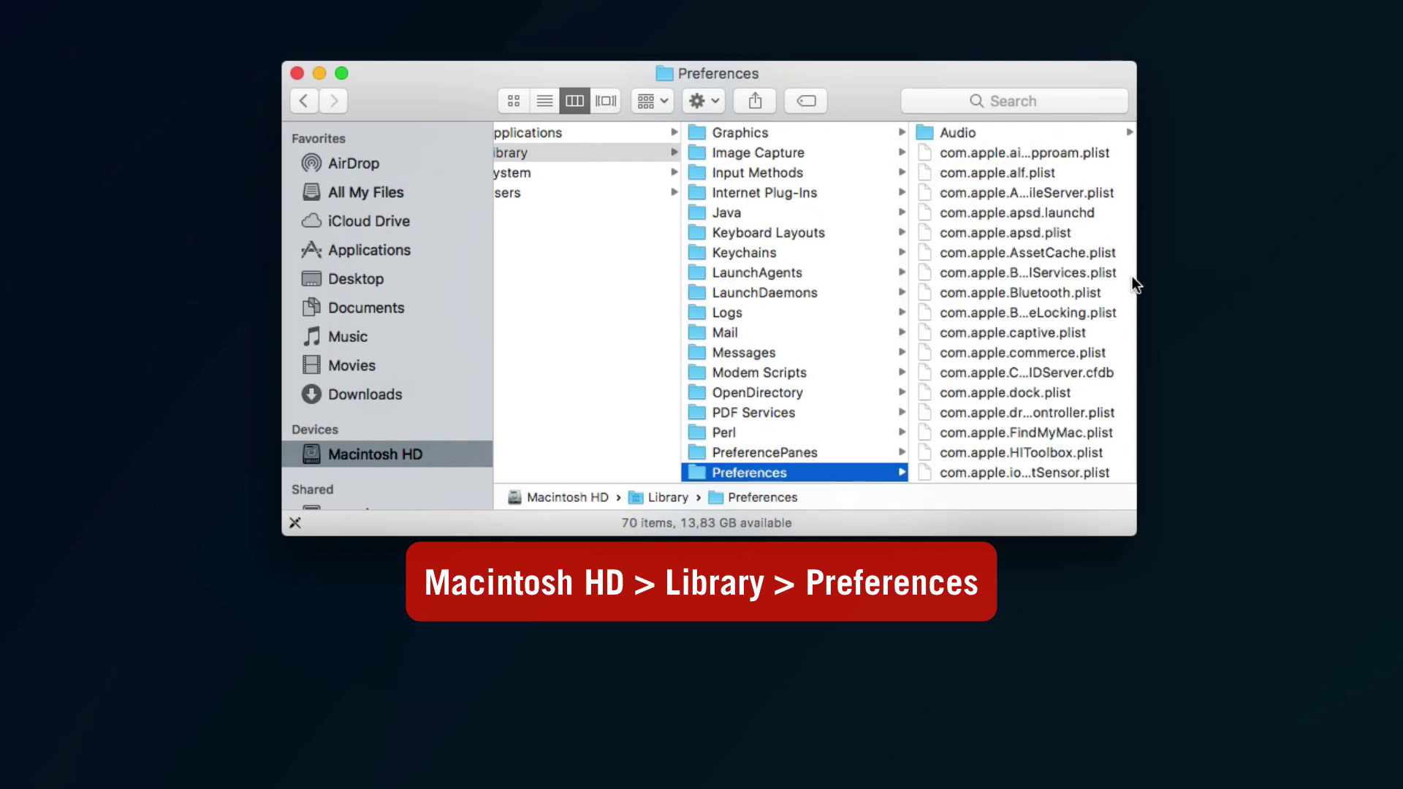
pyautogui.moveTo(1135, 277)
pyautogui.mouseDown()
pyautogui.moveTo(1078, 291)
pyautogui.moveTo(1294, 318)
pyautogui.mouseUp()
pyautogui.click(832, 335)
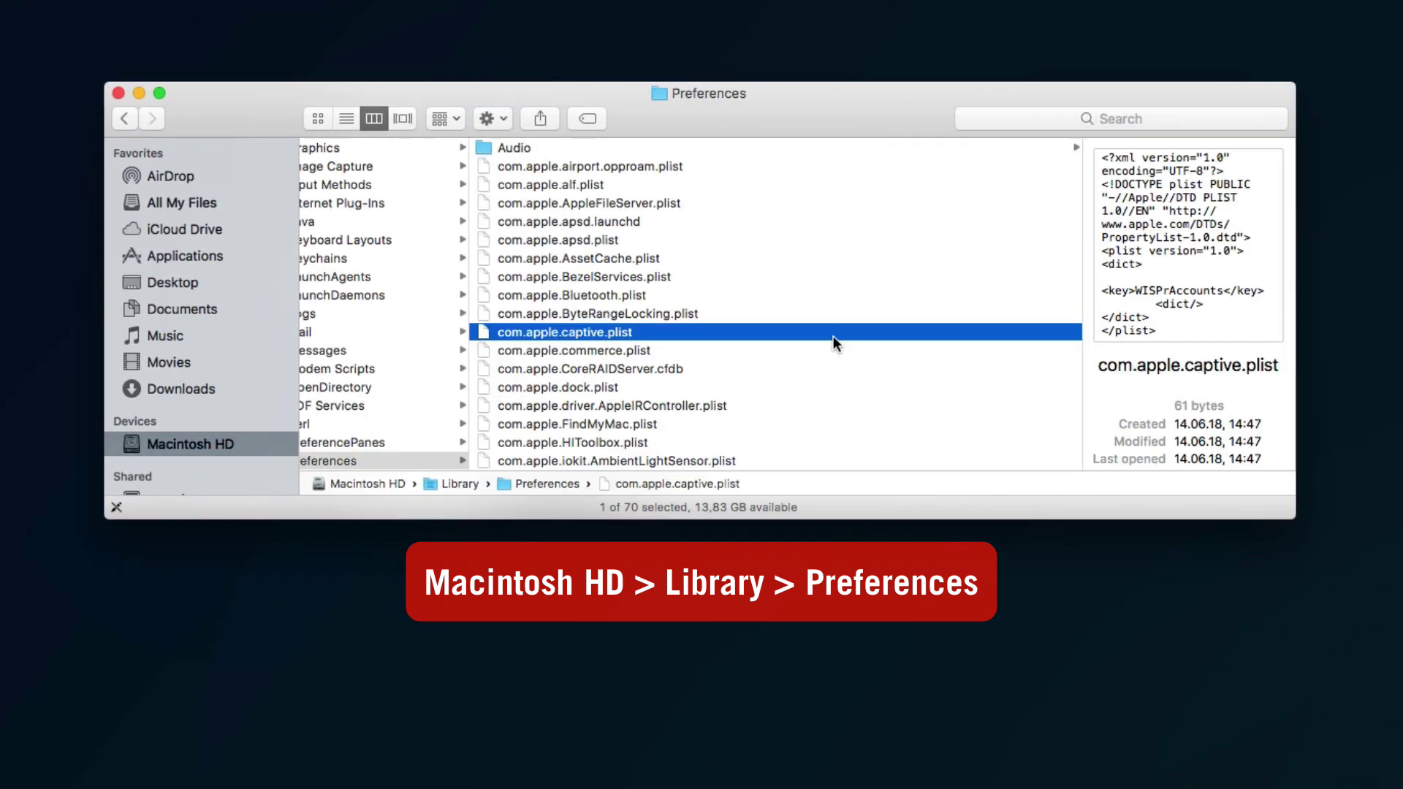
pyautogui.scroll(-5, 832, 336)
pyautogui.scroll(-5, 833, 335)
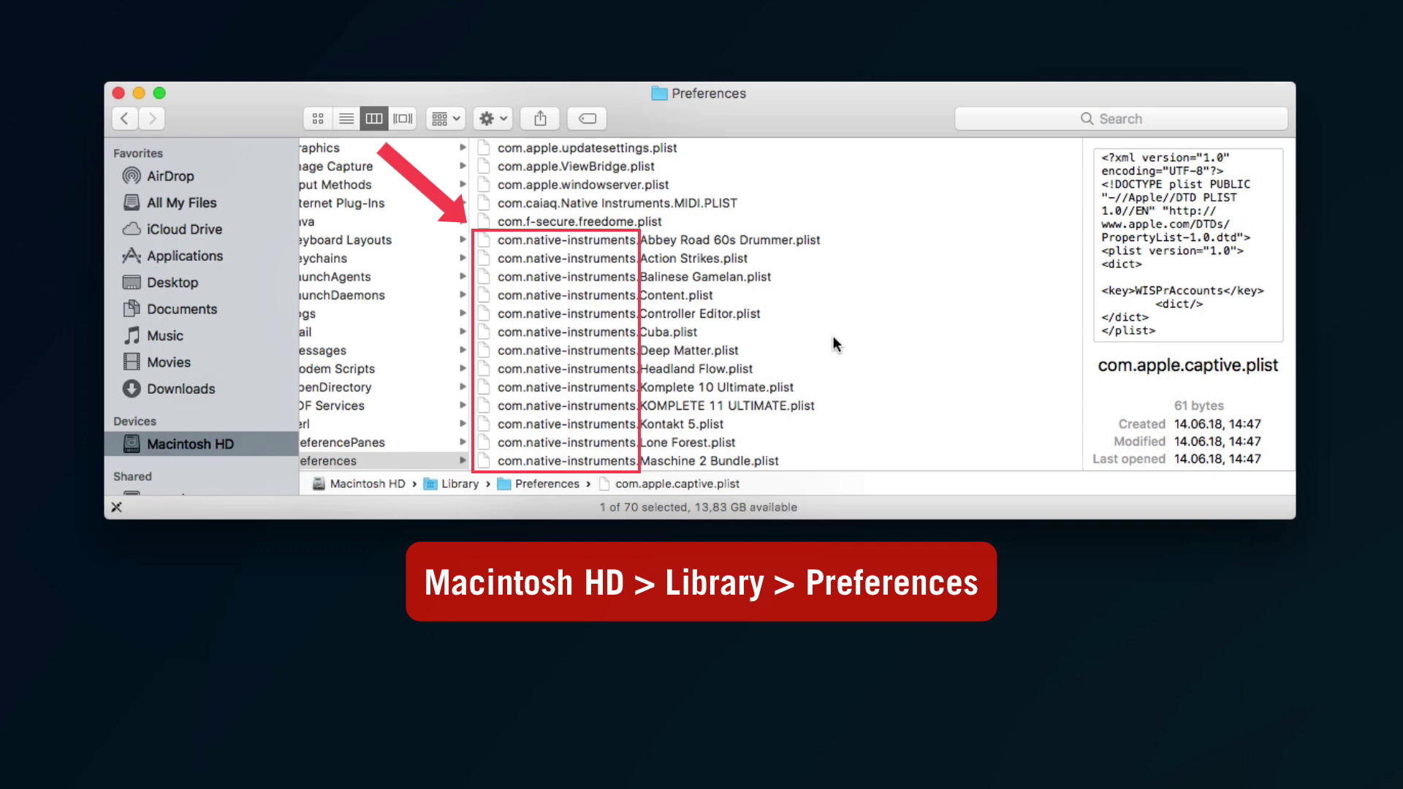
# - Trash com.native-instruments.Kontakt 5.plist, authorizing with the password
pyautogui.click(718, 424)
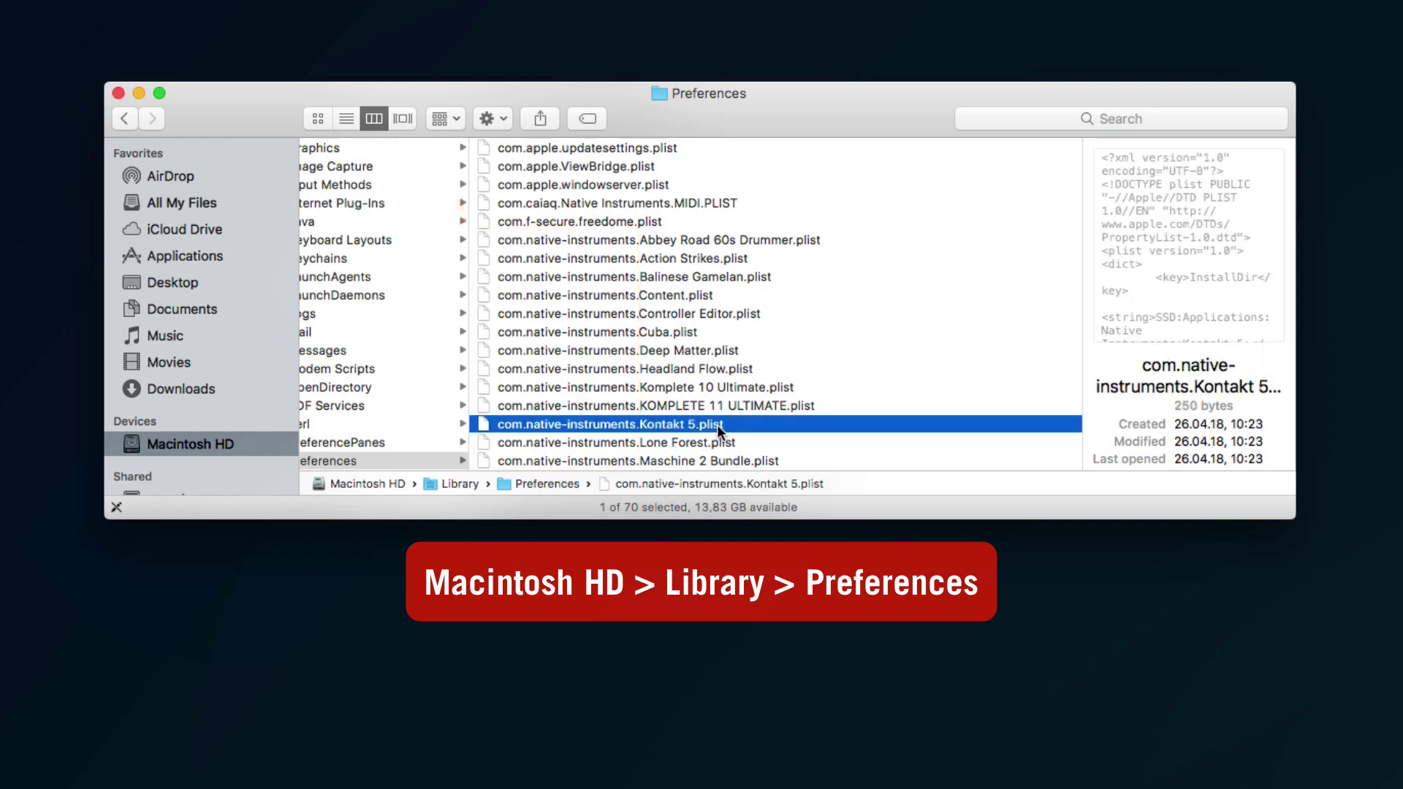
pyautogui.rightClick(718, 425)
pyautogui.click(748, 461)
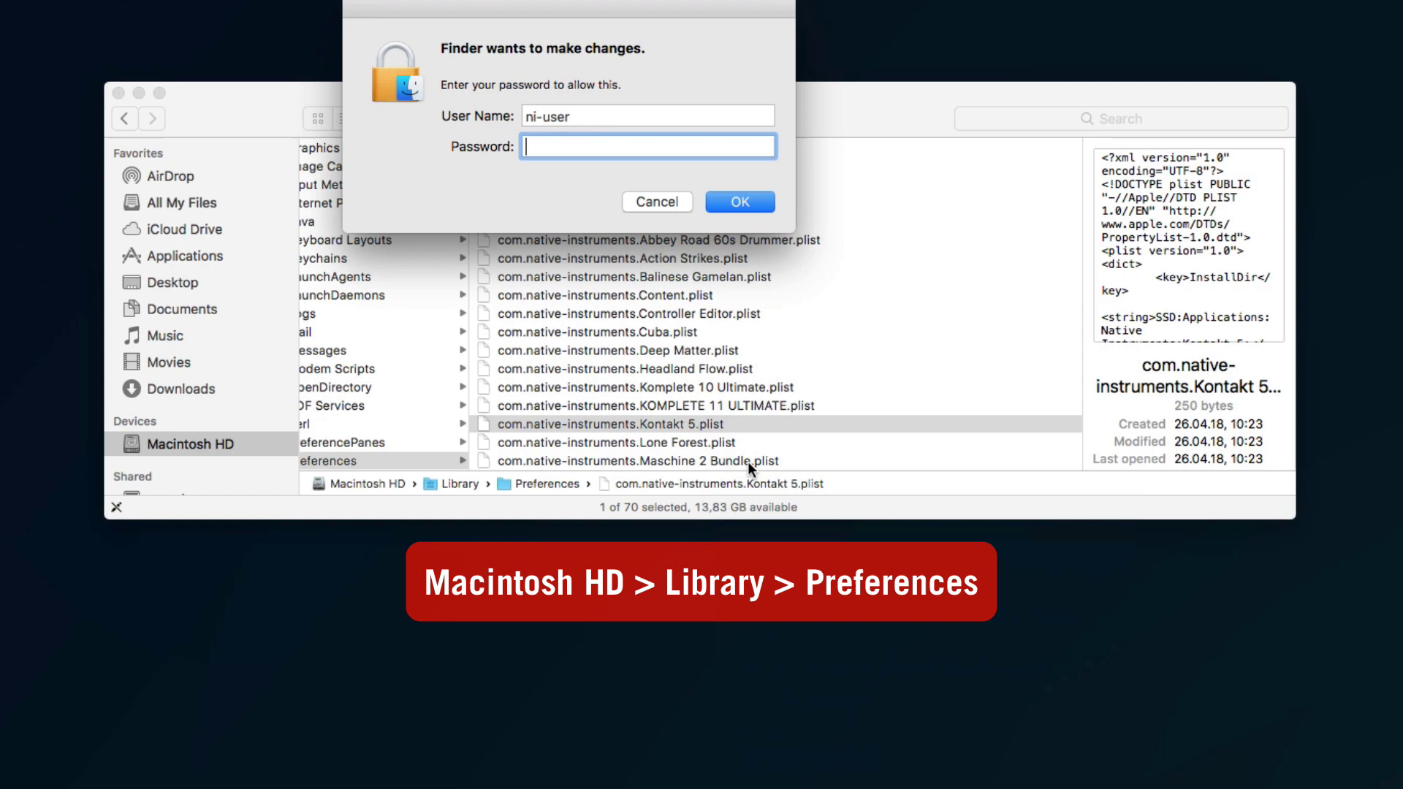
pyautogui.write('••••••••••')
pyautogui.click(737, 200)
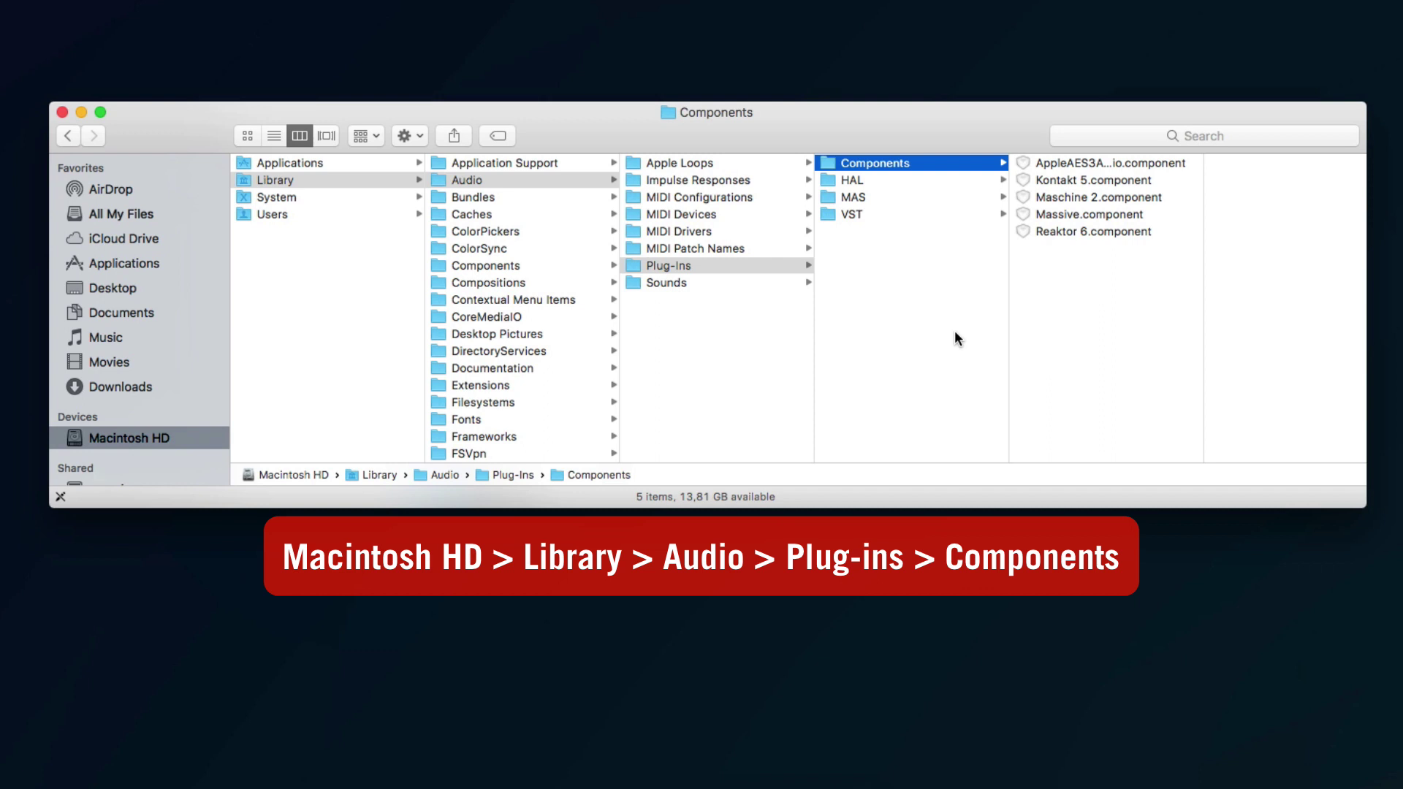
# - Move Kontakt 5.component to the Trash, authorizing with the password
pyautogui.rightClick(1071, 180)
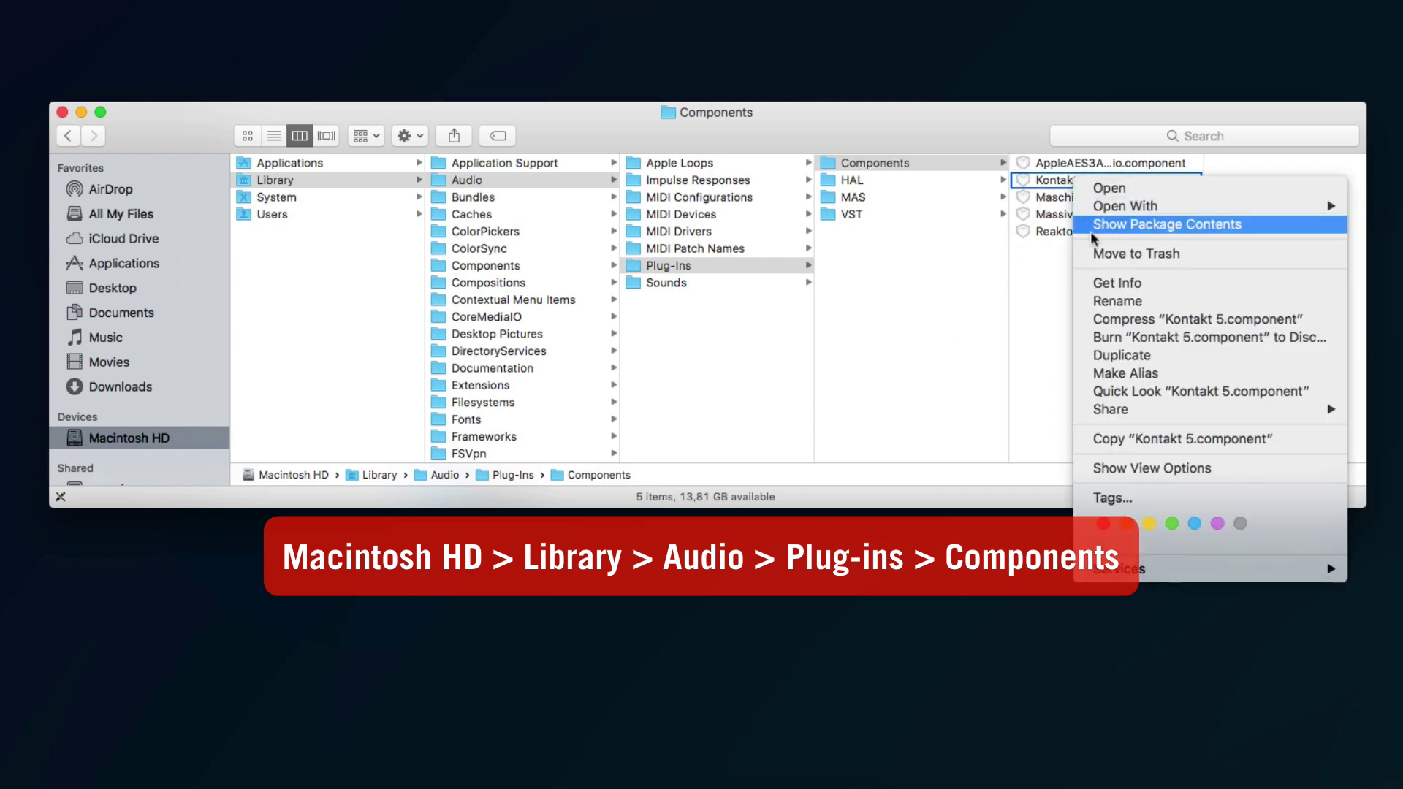
pyautogui.click(1098, 253)
pyautogui.write('••••••••••')
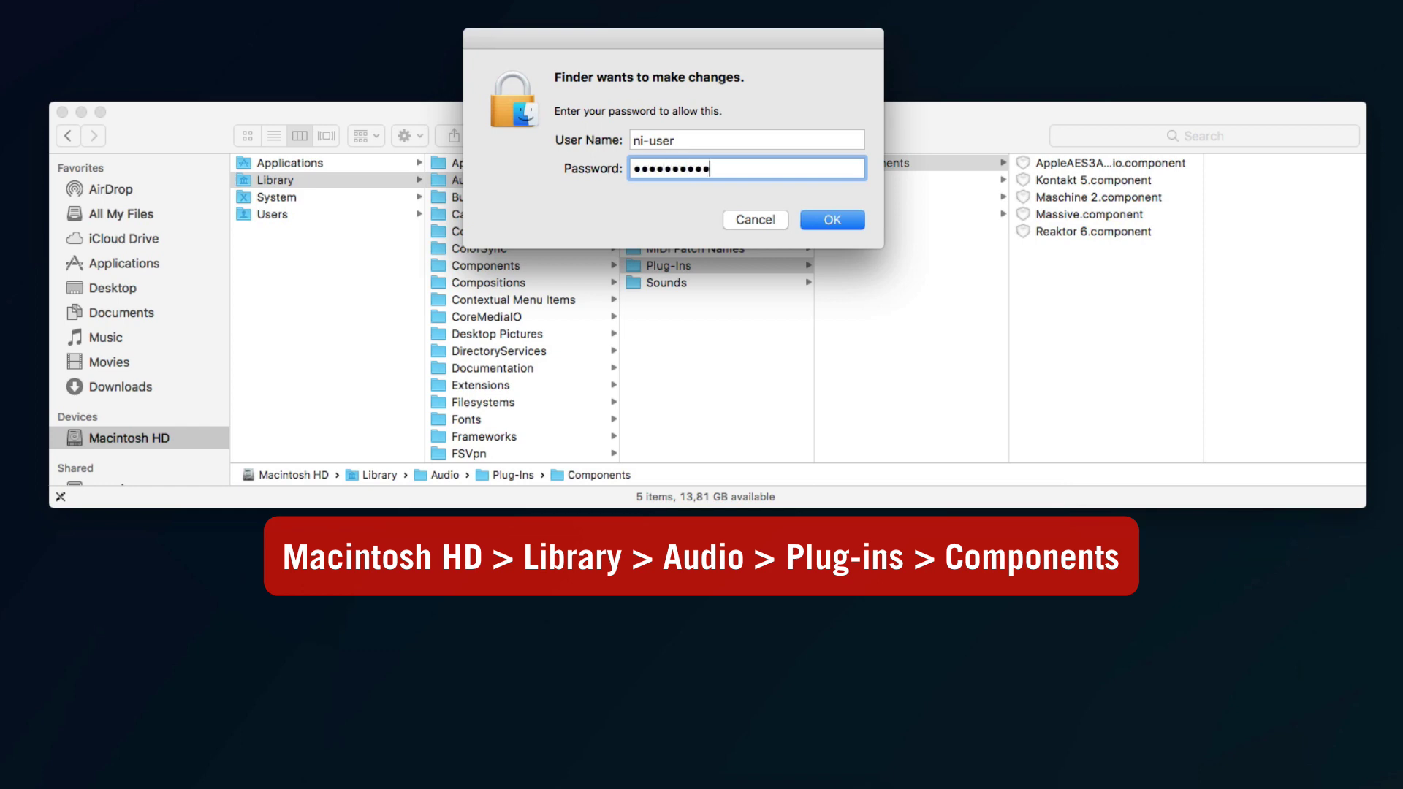
pyautogui.click(827, 221)
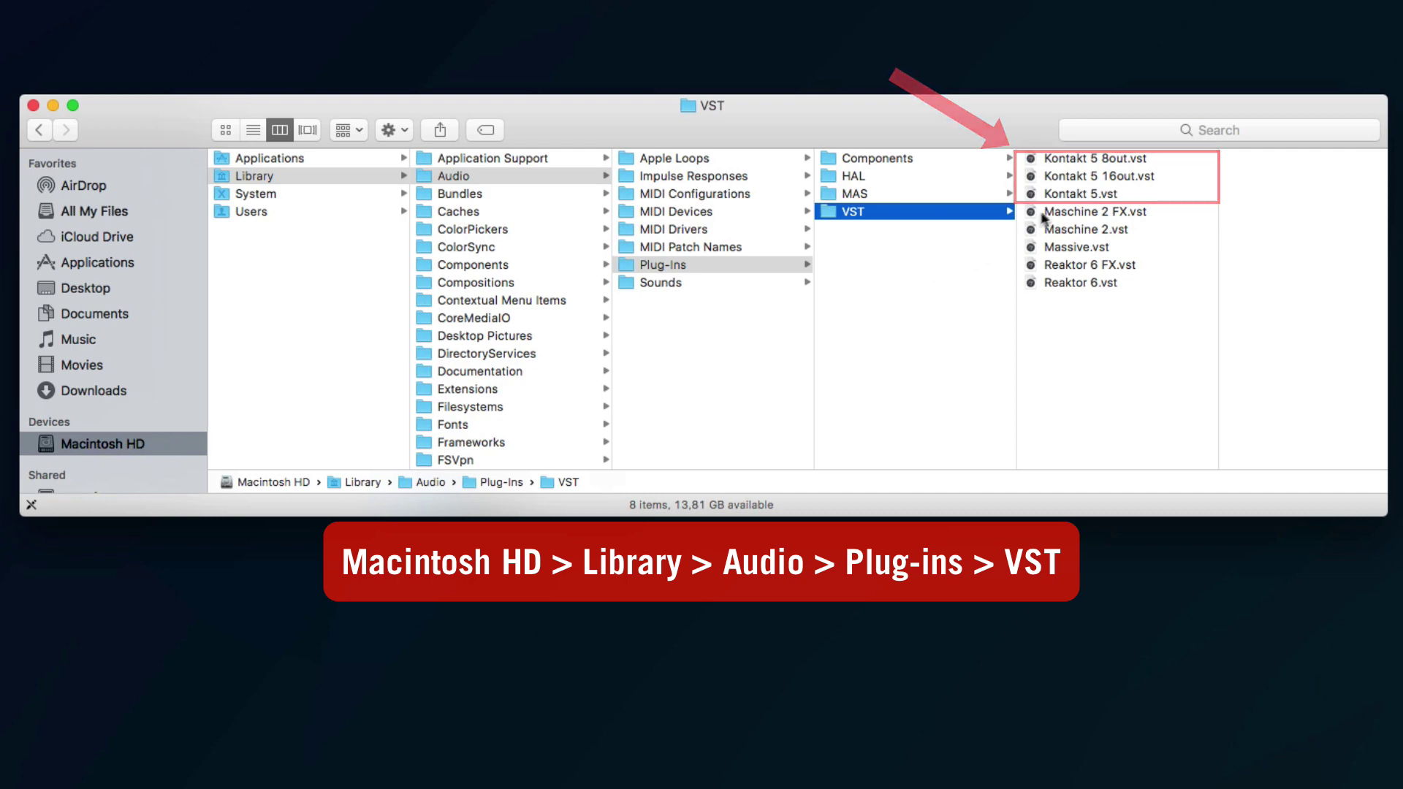
# - Trash the three Kontakt 5 VST files, authorizing with the administrator password
pyautogui.click(1061, 194)
pyautogui.hotkey('shift', 'Up')
pyautogui.hotkey('shift', 'Up')
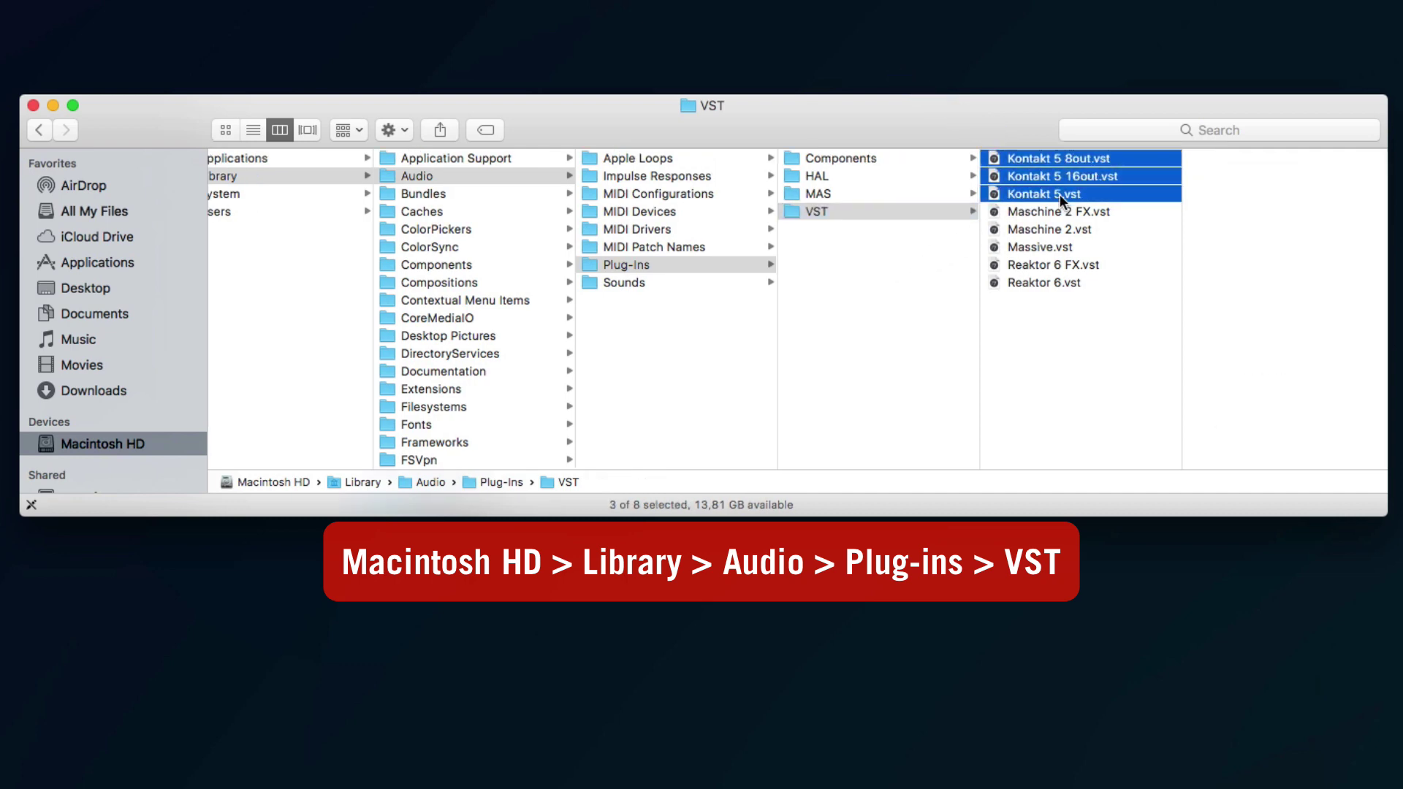
pyautogui.rightClick(1066, 176)
pyautogui.click(1110, 263)
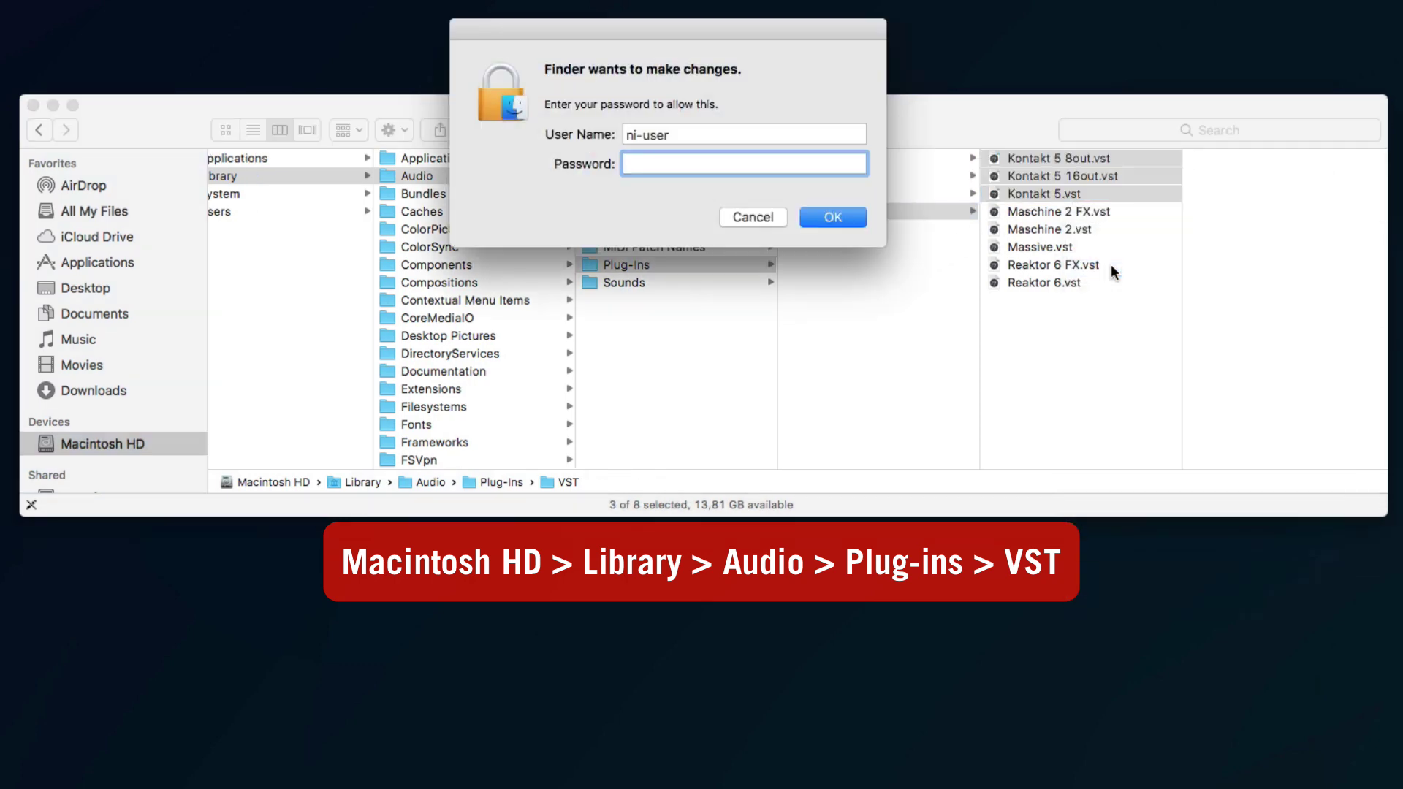
pyautogui.write('••••••••••')
pyautogui.click(840, 218)
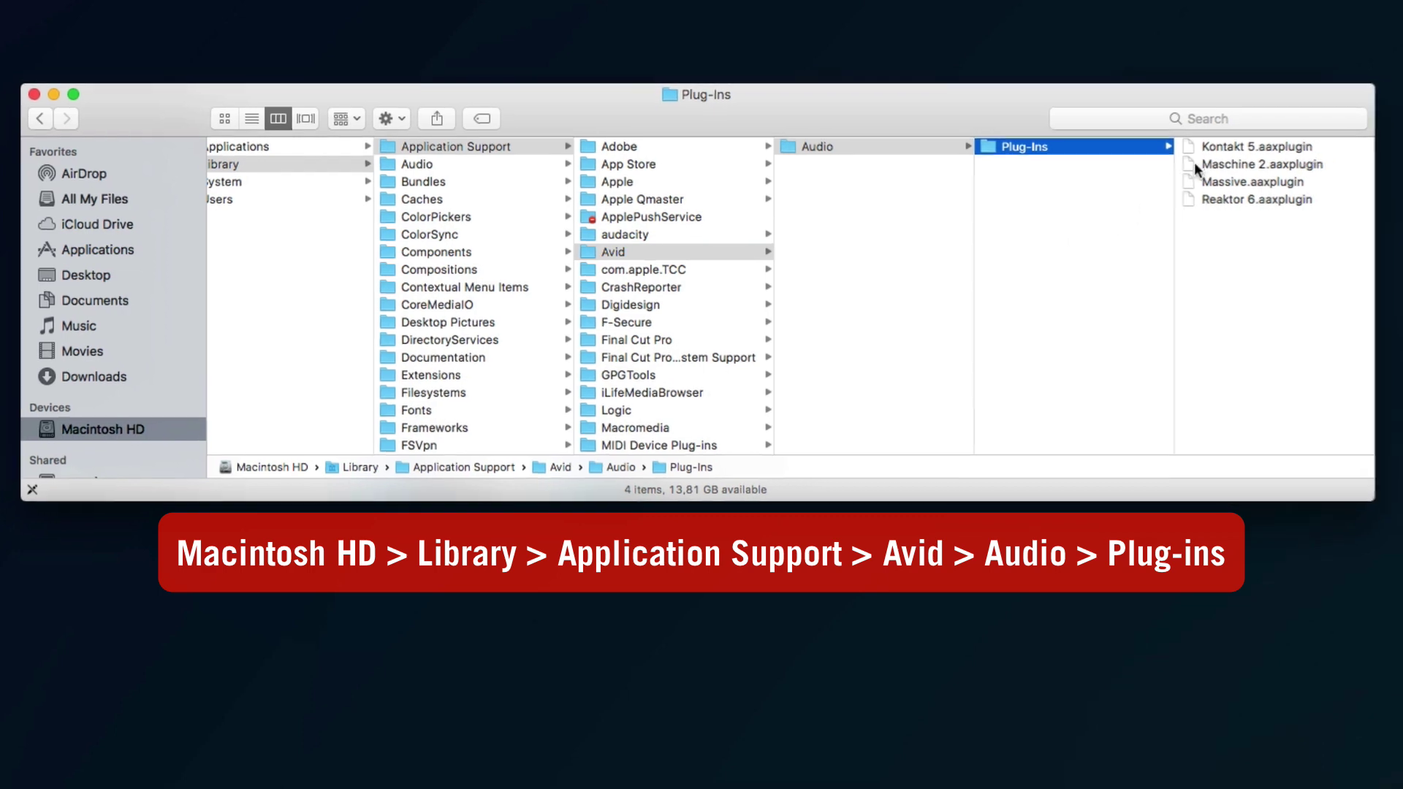
# - Trash Kontakt 5.aaxplugin from Avid's Plug-Ins folder, authorizing with the password
pyautogui.rightClick(1129, 161)
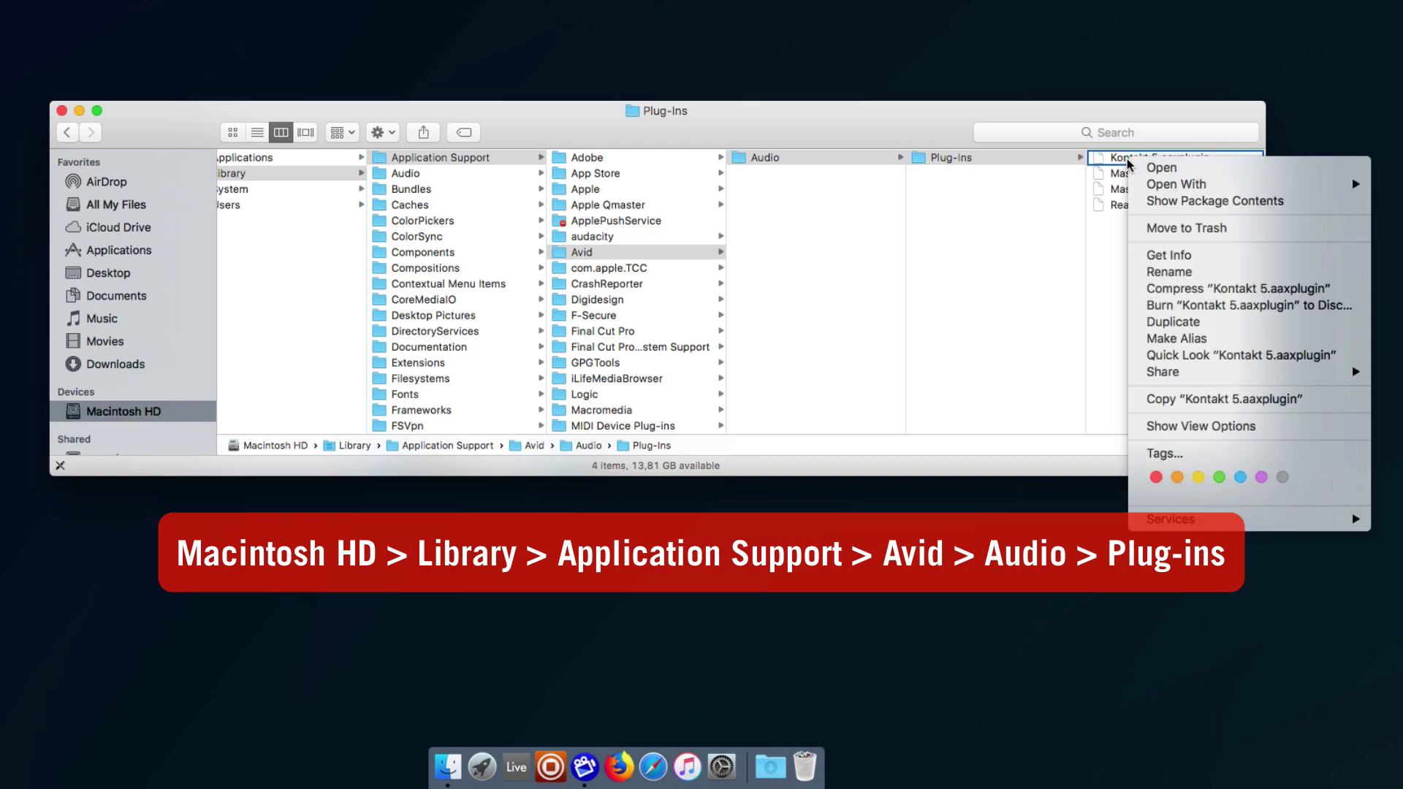
pyautogui.click(1184, 228)
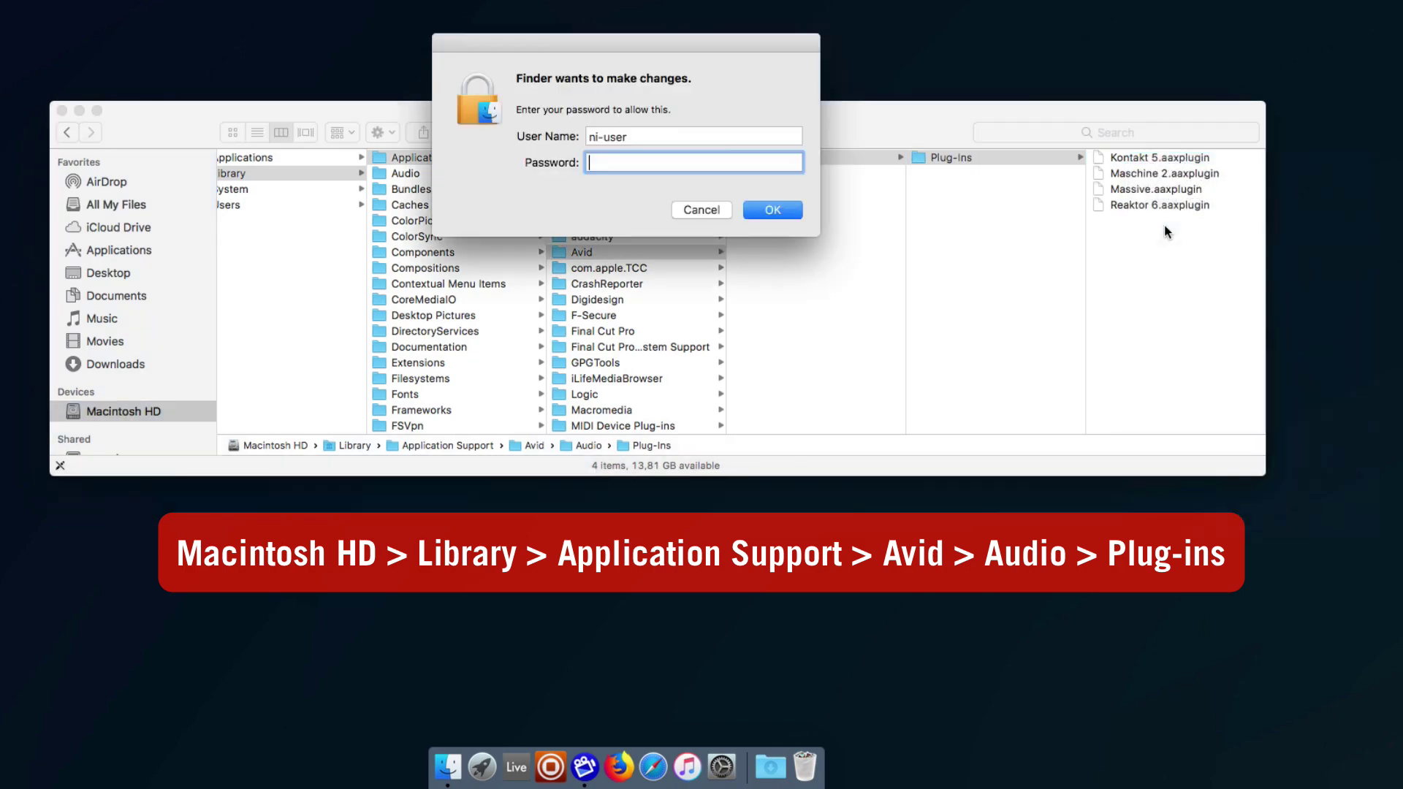
pyautogui.write('••••••••••')
pyautogui.click(788, 215)
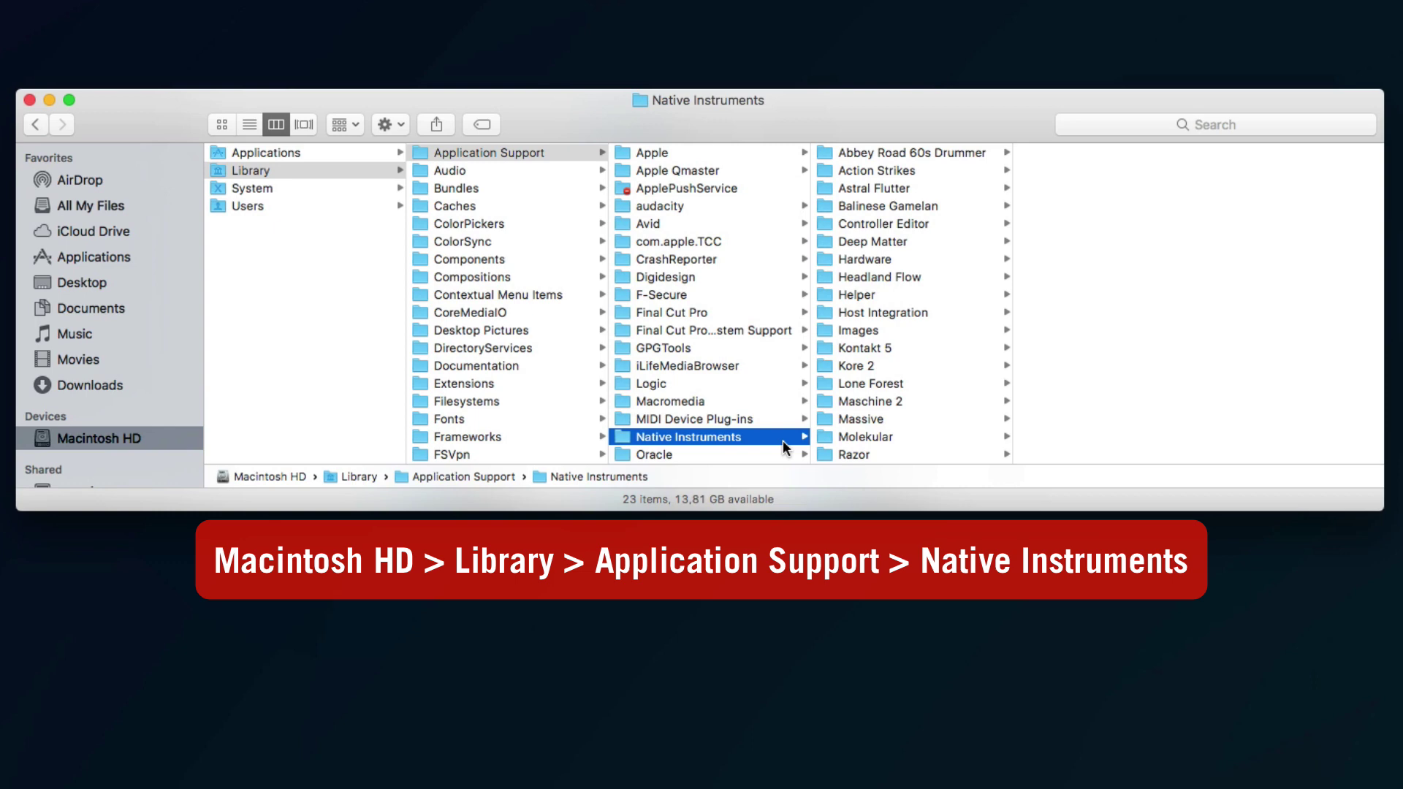
# - Trash the Kontakt 5 support folder and Service Center's Kontakt 5 App.xml
pyautogui.rightClick(878, 356)
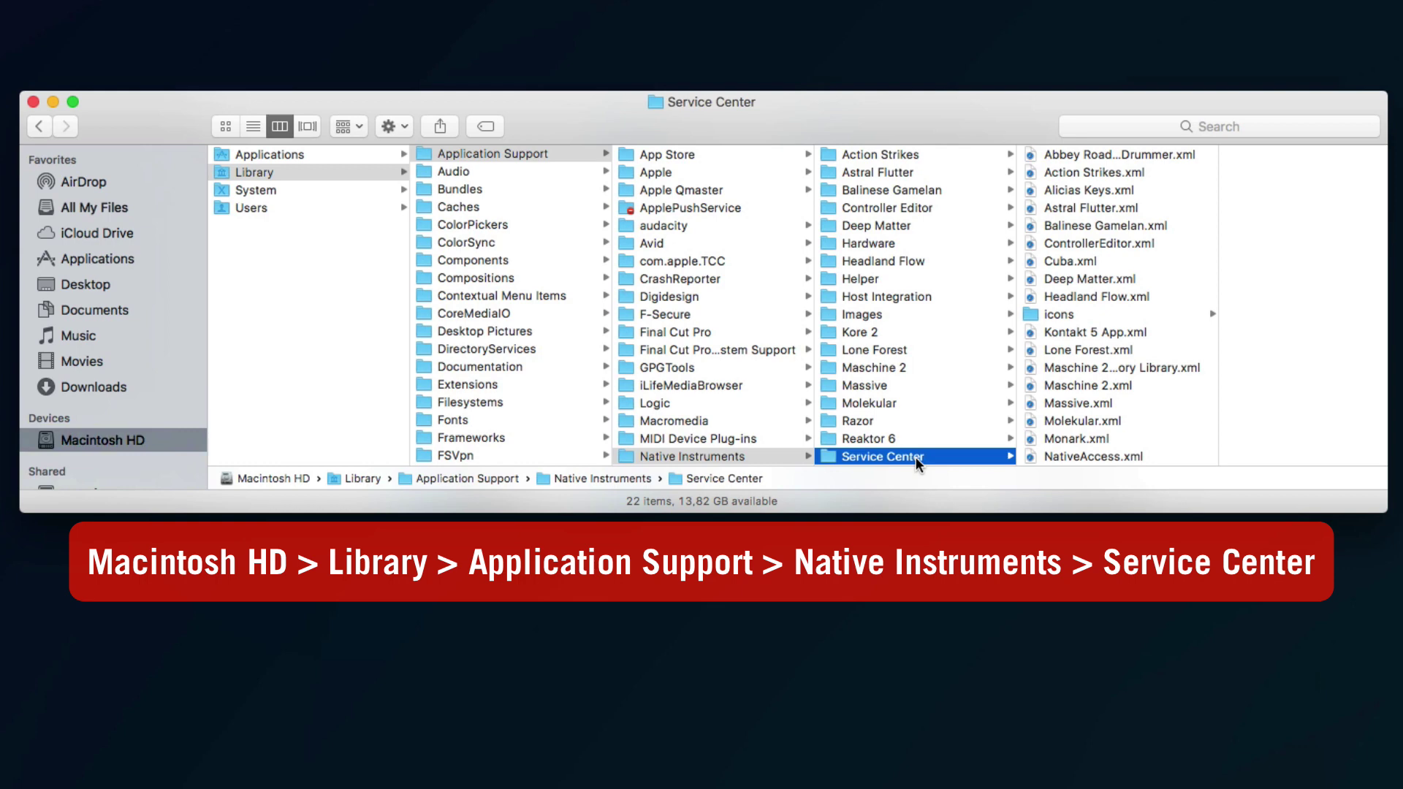
pyautogui.rightClick(1096, 336)
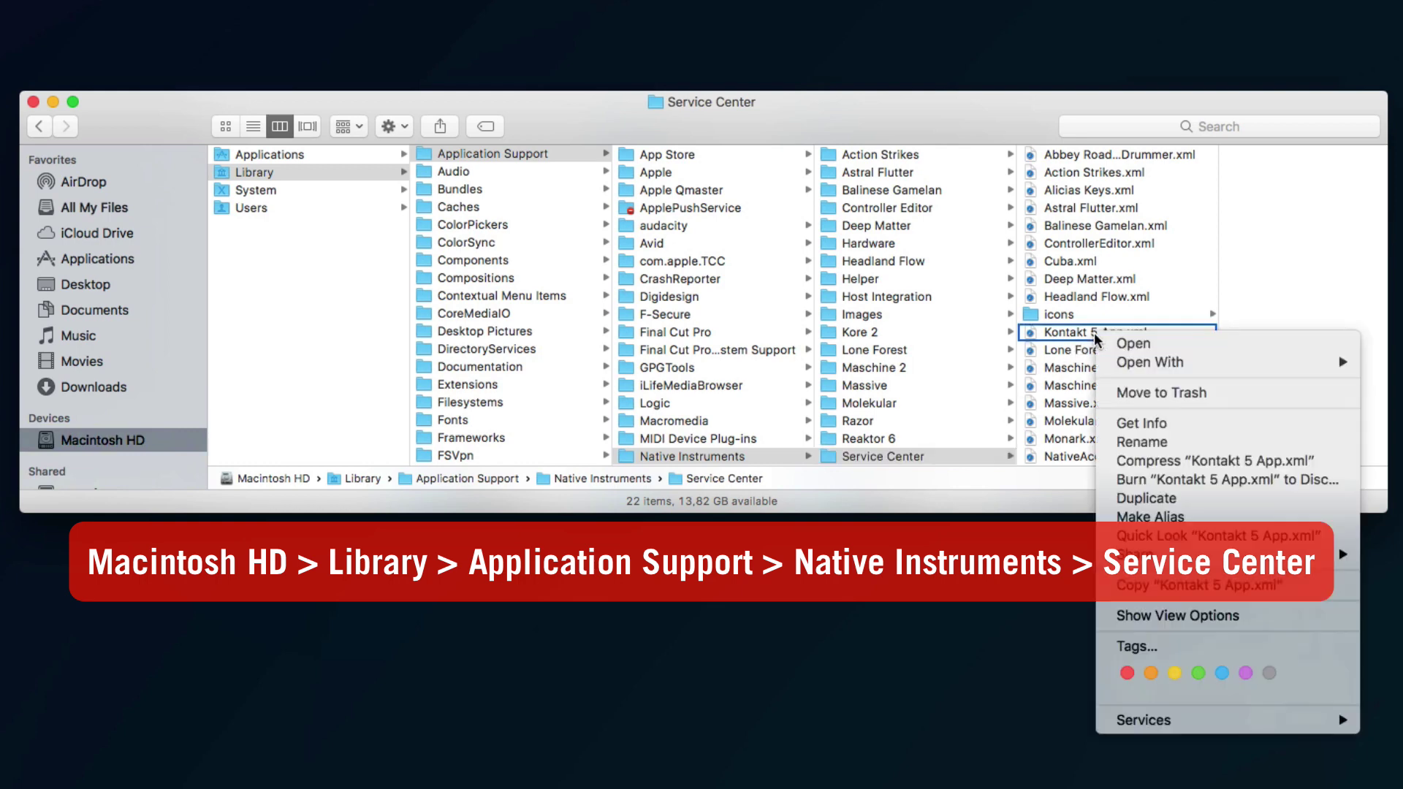
pyautogui.click(1129, 393)
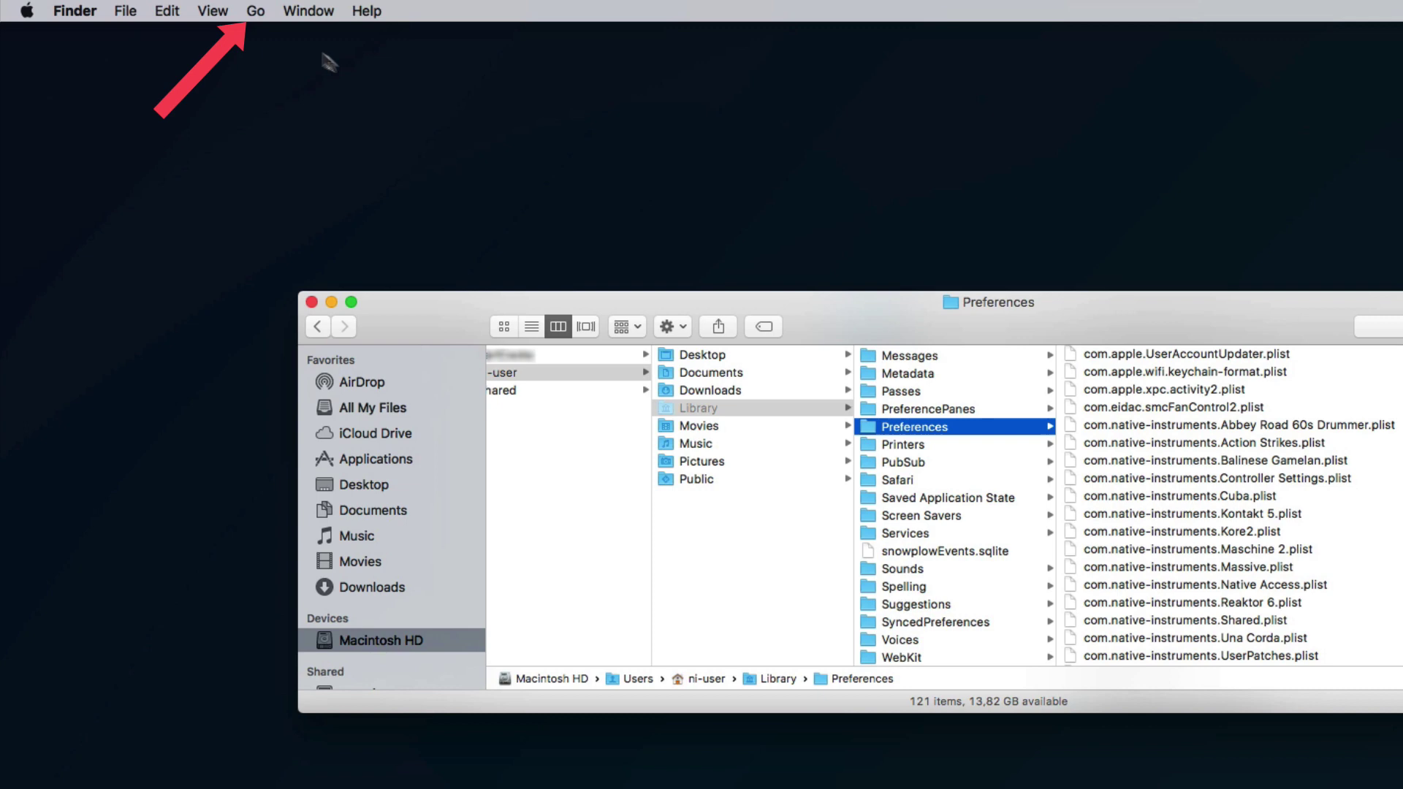
# - Reach the user Library through the Option-revealed Go menu entry and enter Preferences
pyautogui.click(255, 11)
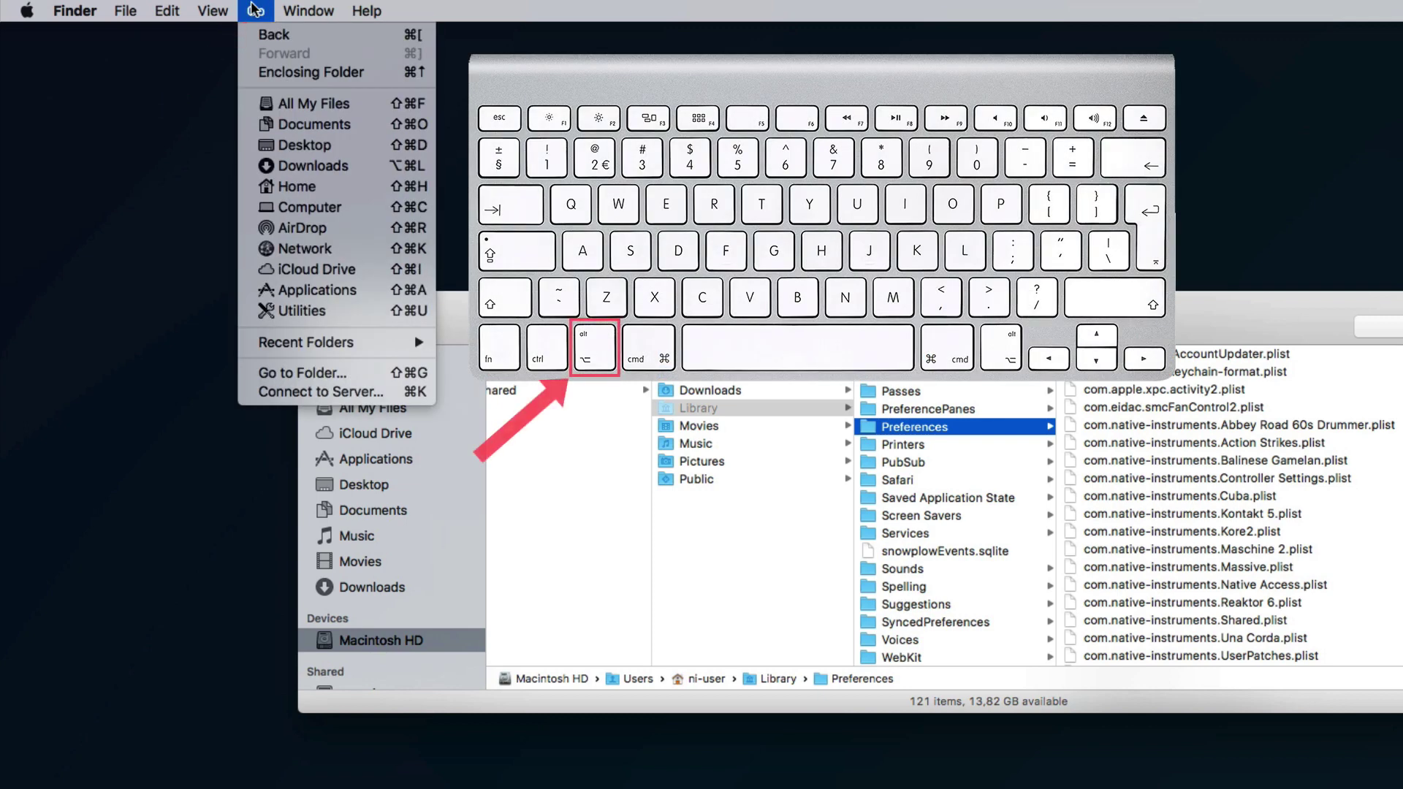
pyautogui.press('alt')
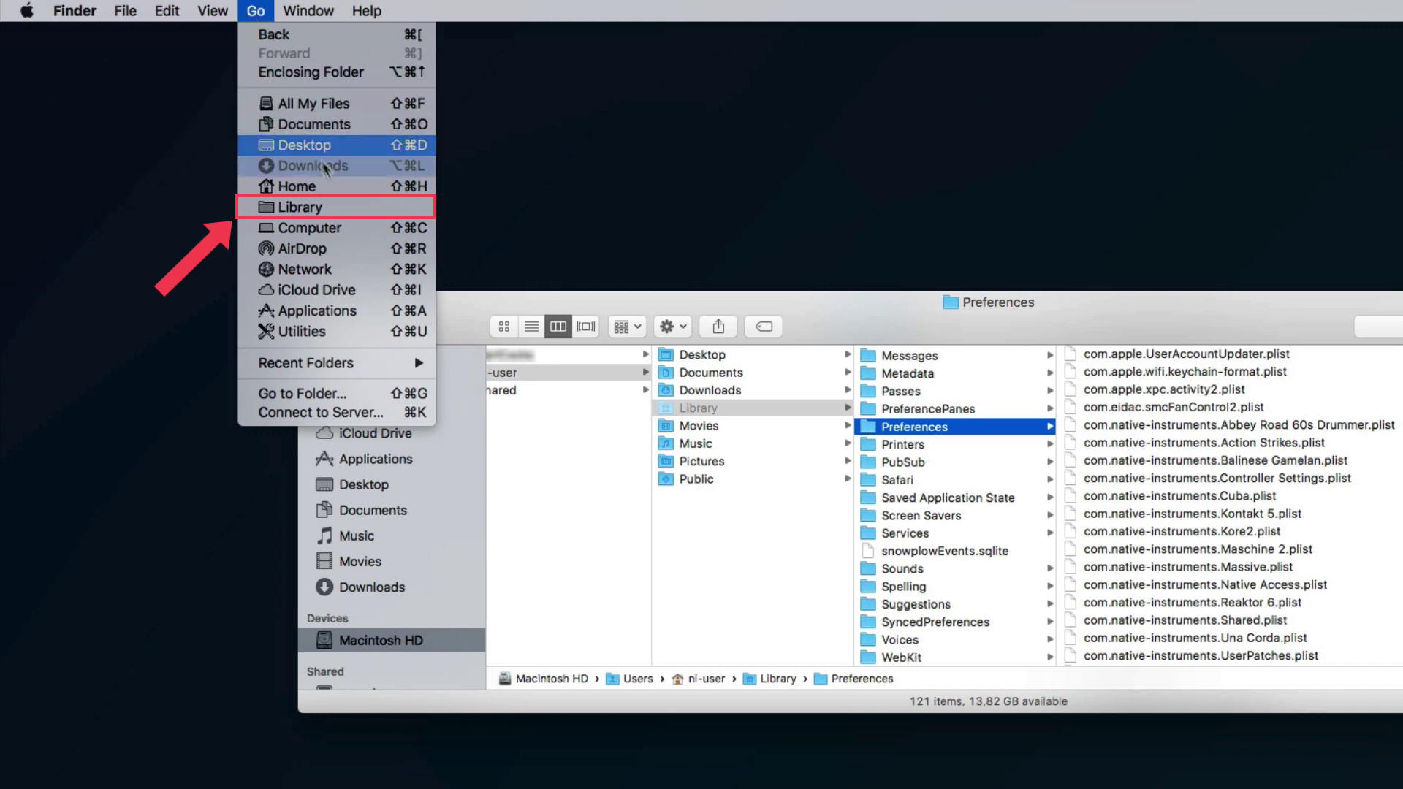
pyautogui.click(346, 208)
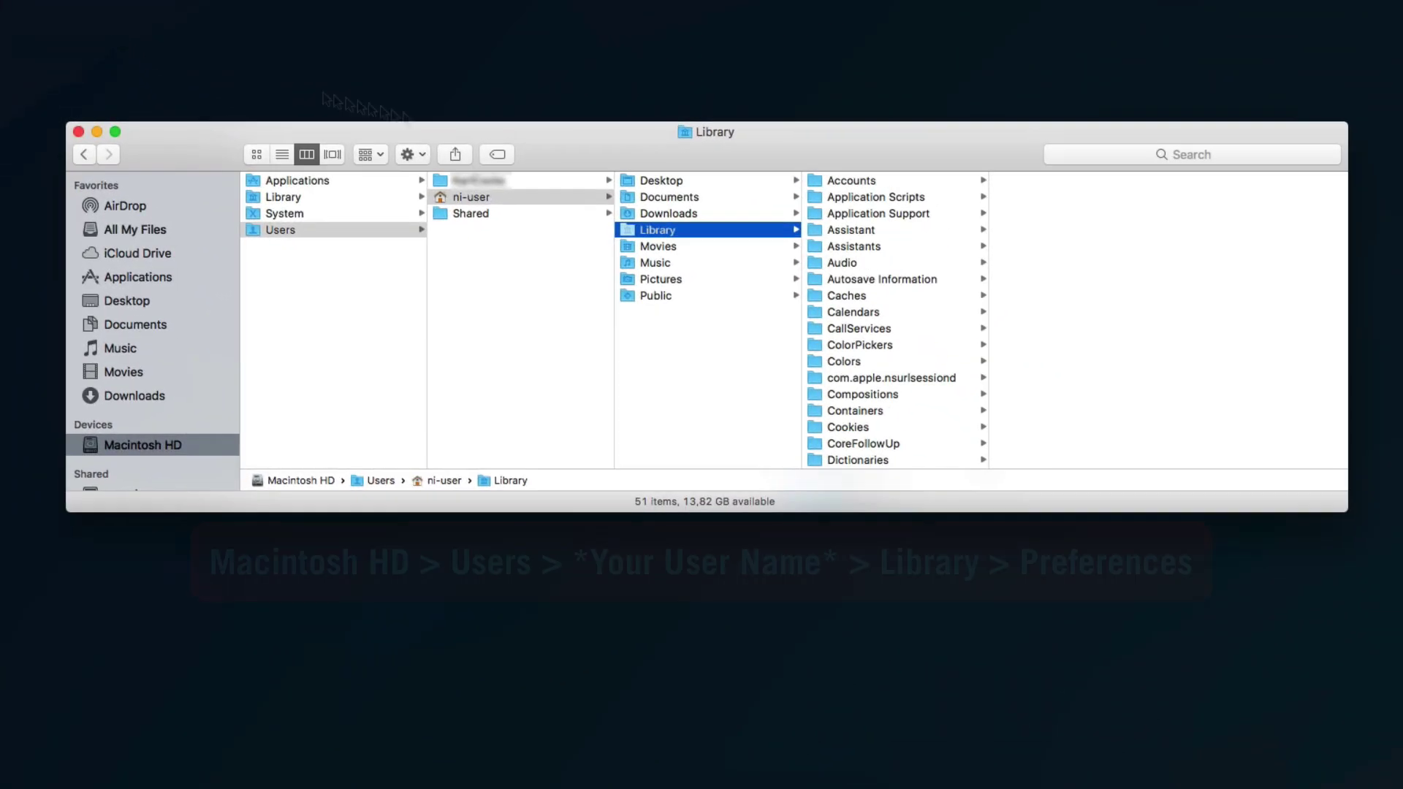
pyautogui.press('Right')
pyautogui.press('p')
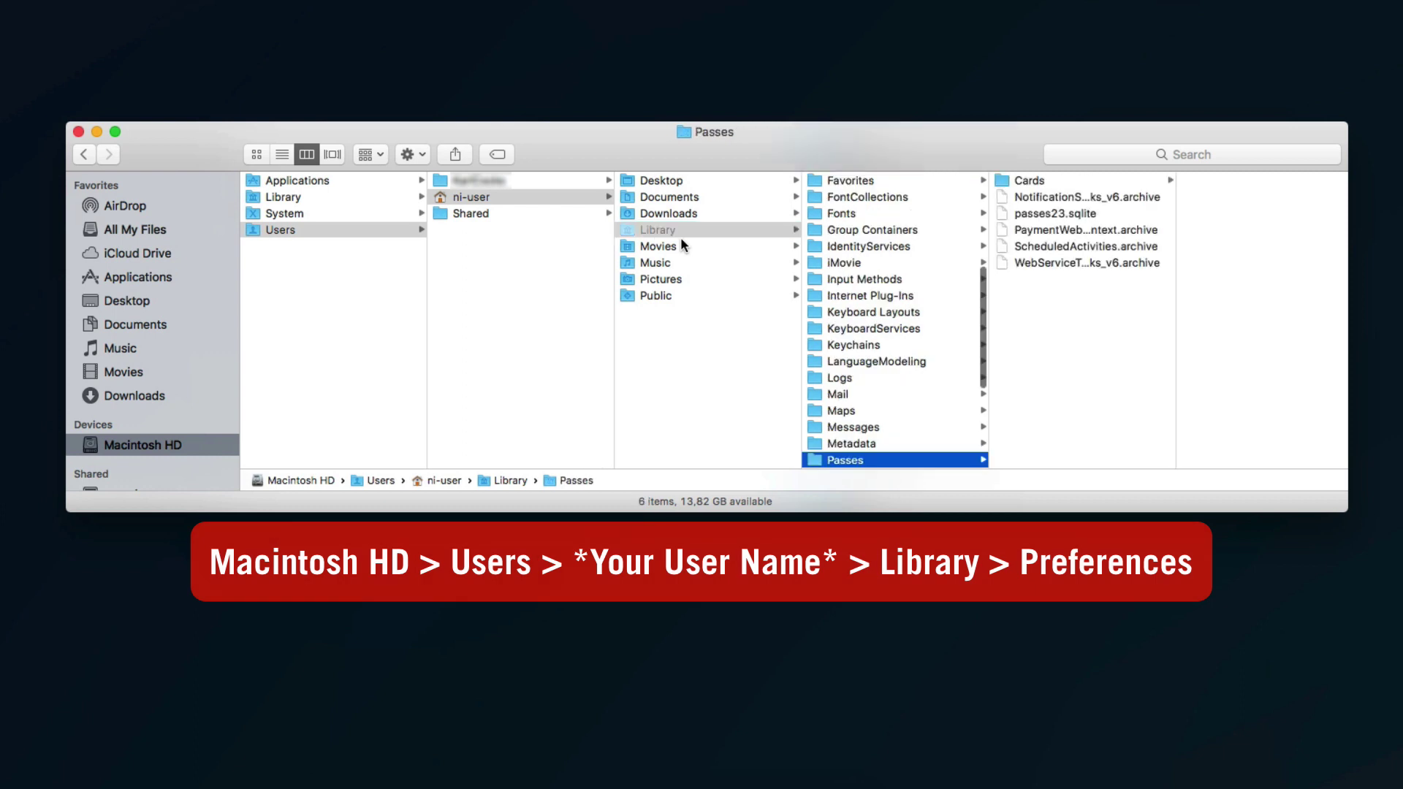
pyautogui.press('Down')
pyautogui.press('Down')
pyautogui.press('Down')
pyautogui.press('Up')
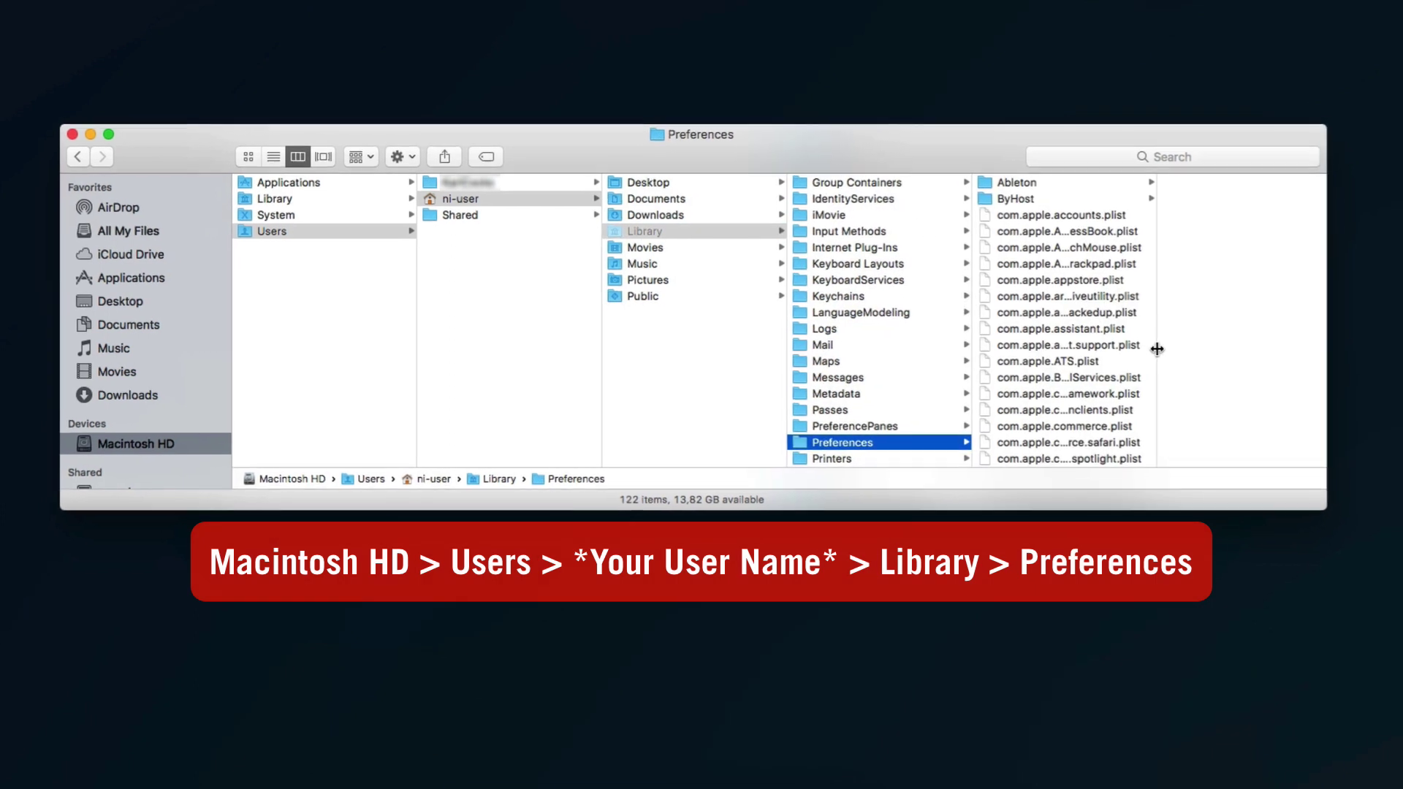
# - Trash com.native-instruments.Kontakt 5.plist from the user Preferences folder
pyautogui.moveTo(1156, 349); pyautogui.dragTo(1364, 353)
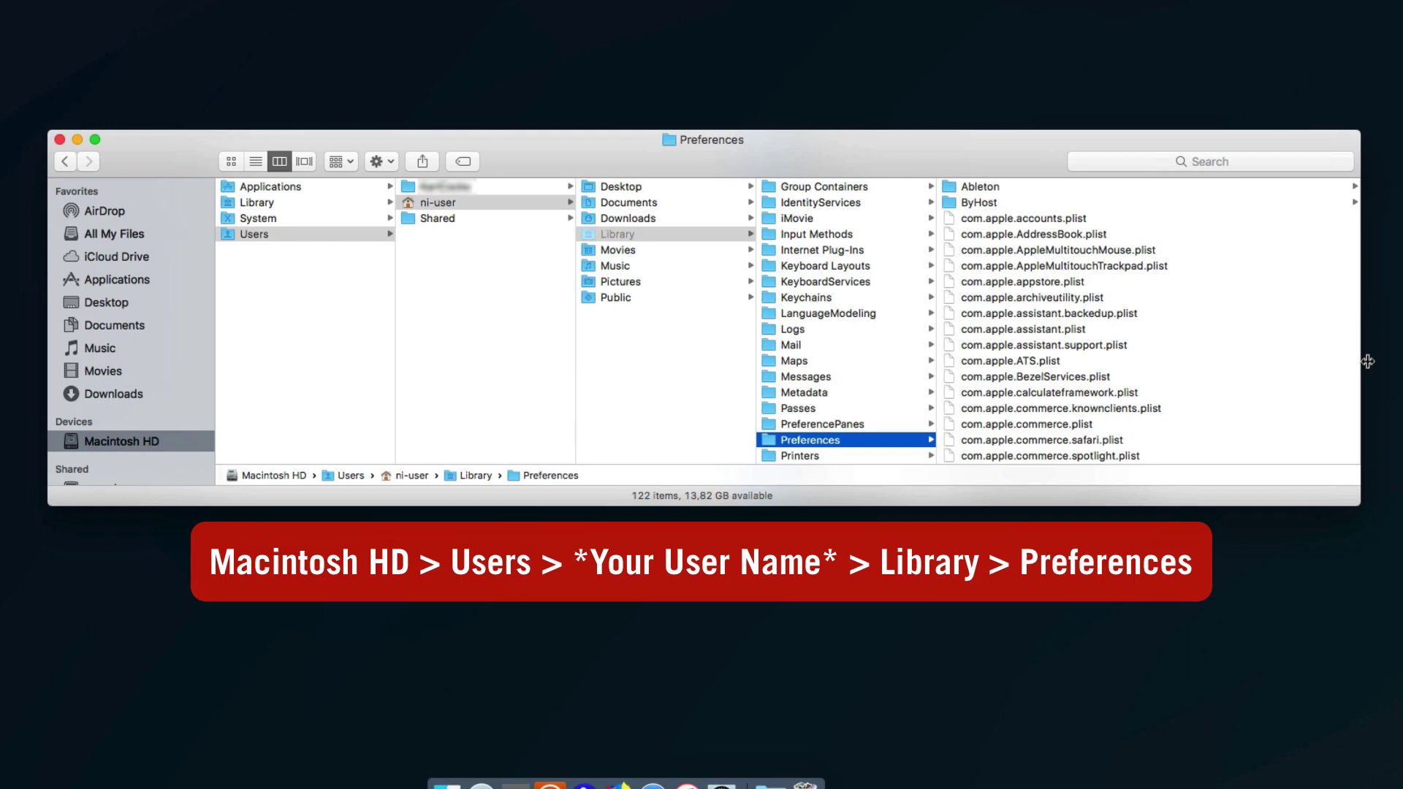
pyautogui.click(1152, 359)
pyautogui.scroll(-5, 1152, 358)
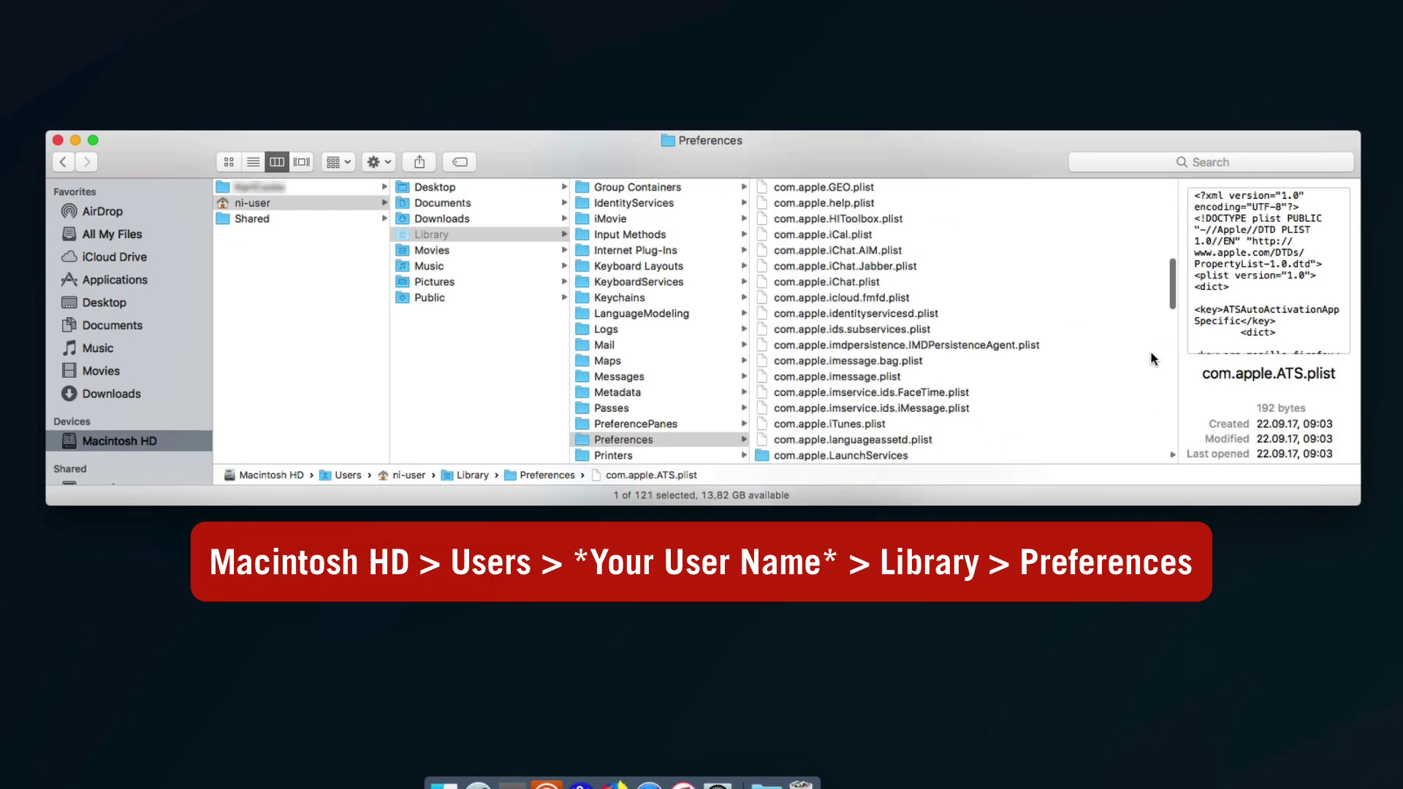
pyautogui.scroll(-5, 1151, 358)
pyautogui.scroll(-5, 1151, 359)
pyautogui.scroll(-3, 1151, 358)
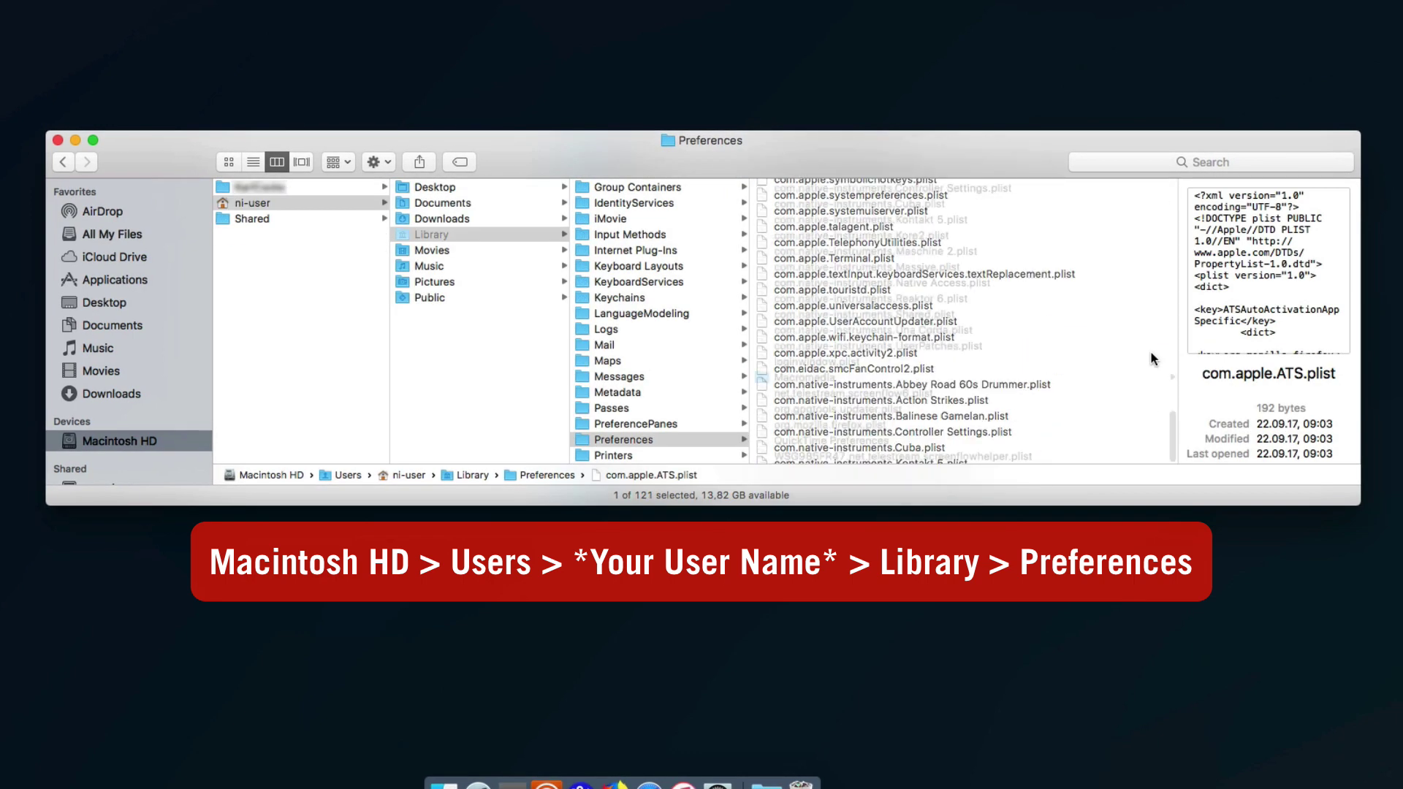
pyautogui.scroll(-5, 1151, 359)
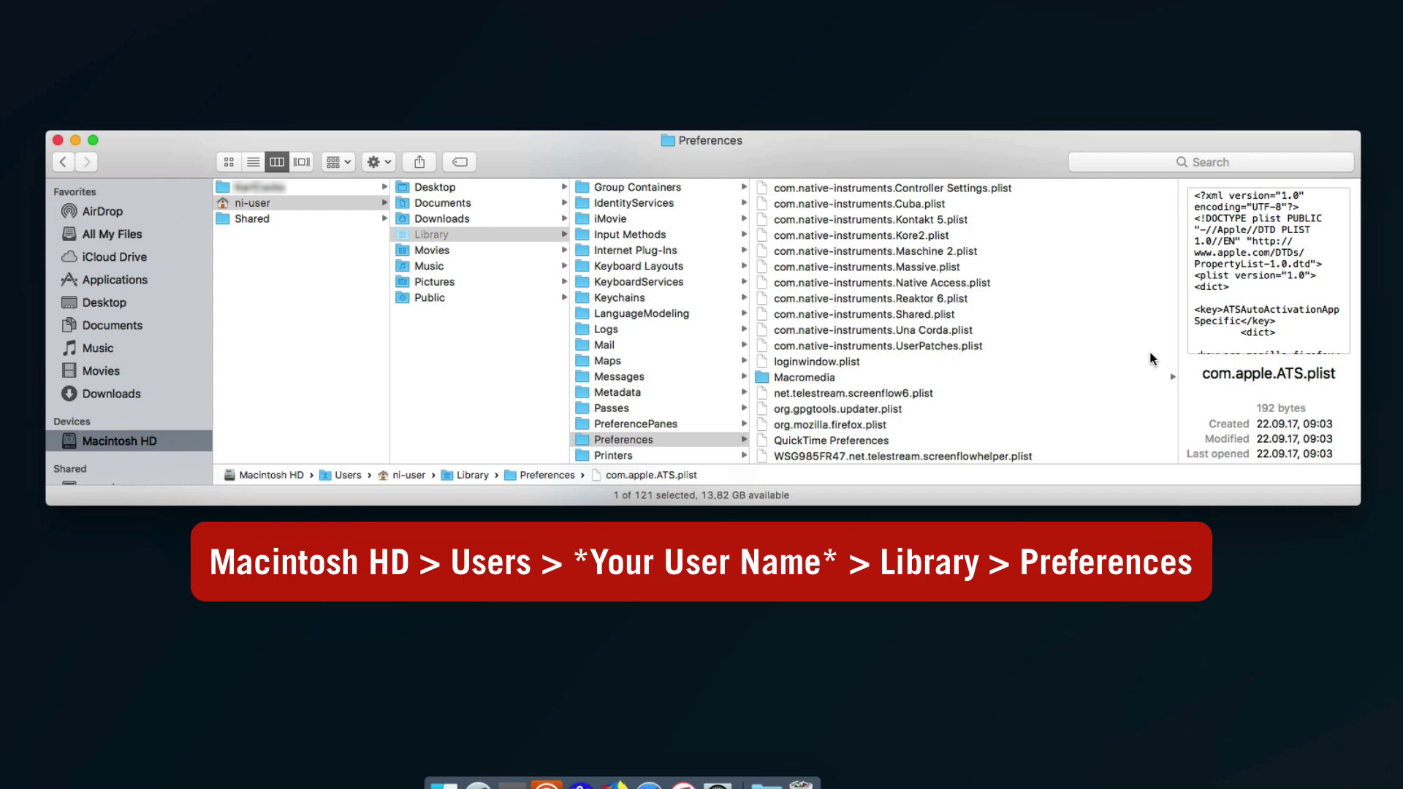
pyautogui.rightClick(940, 221)
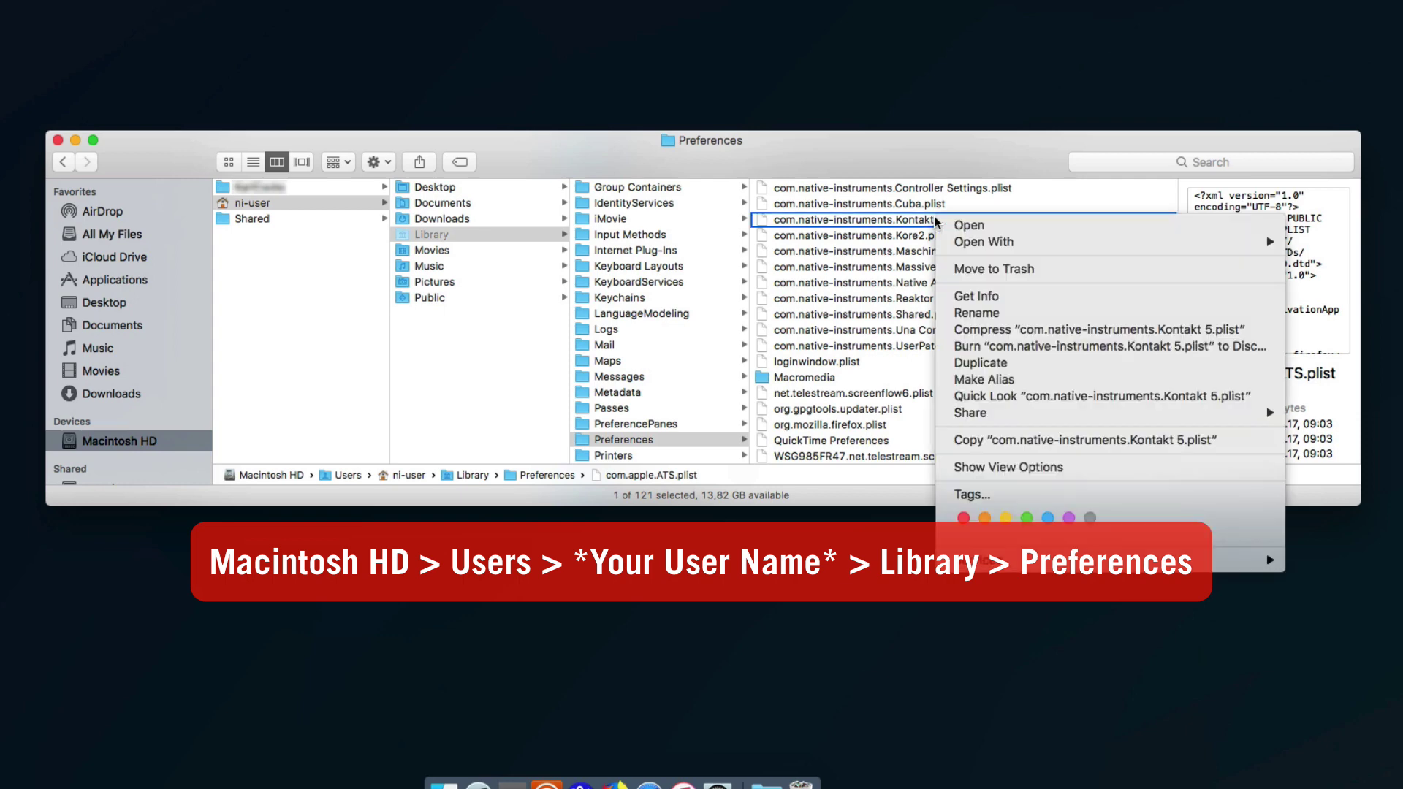
pyautogui.click(977, 268)
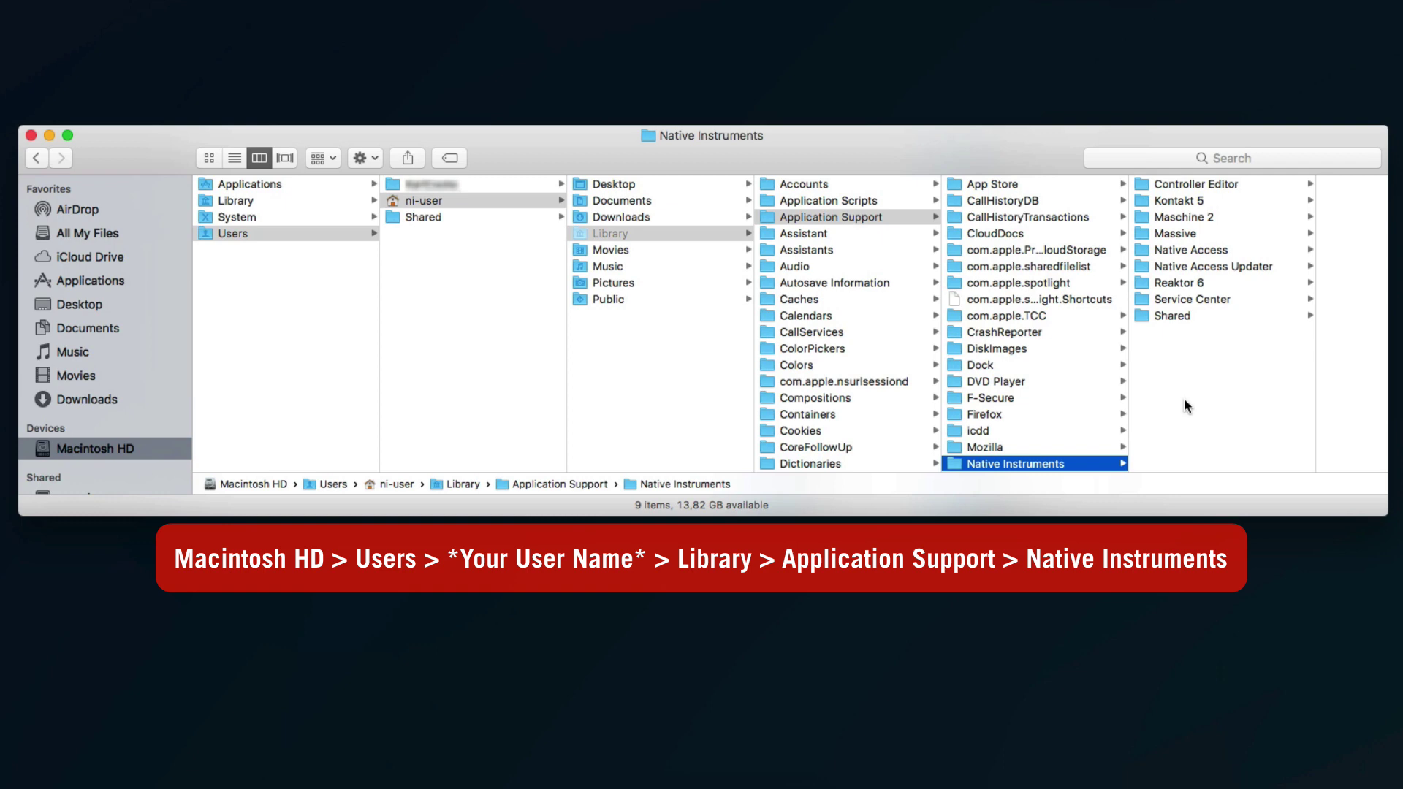
# - Trash the Kontakt 5 folder in ~/Library/Application Support/Native Instruments
pyautogui.rightClick(1178, 205)
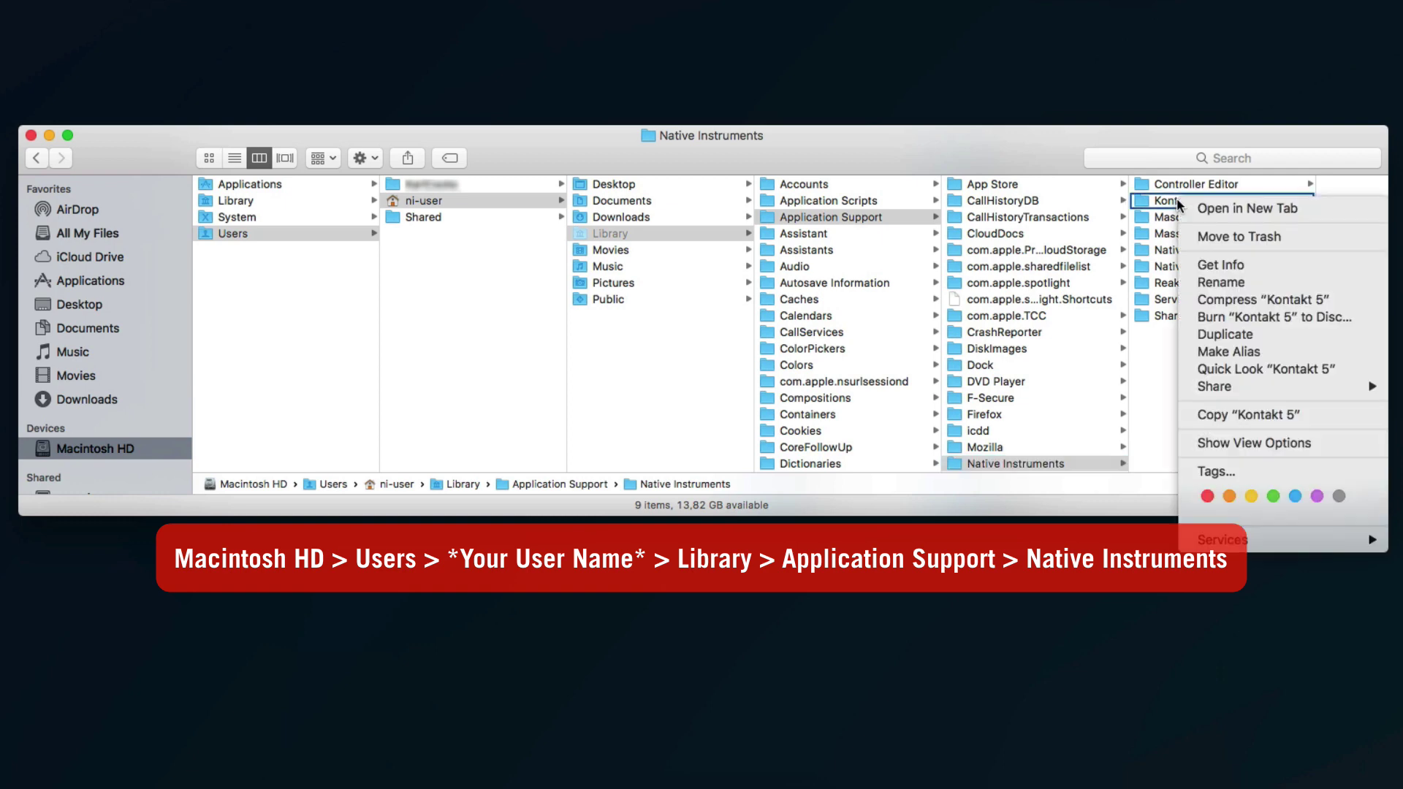
pyautogui.click(1233, 236)
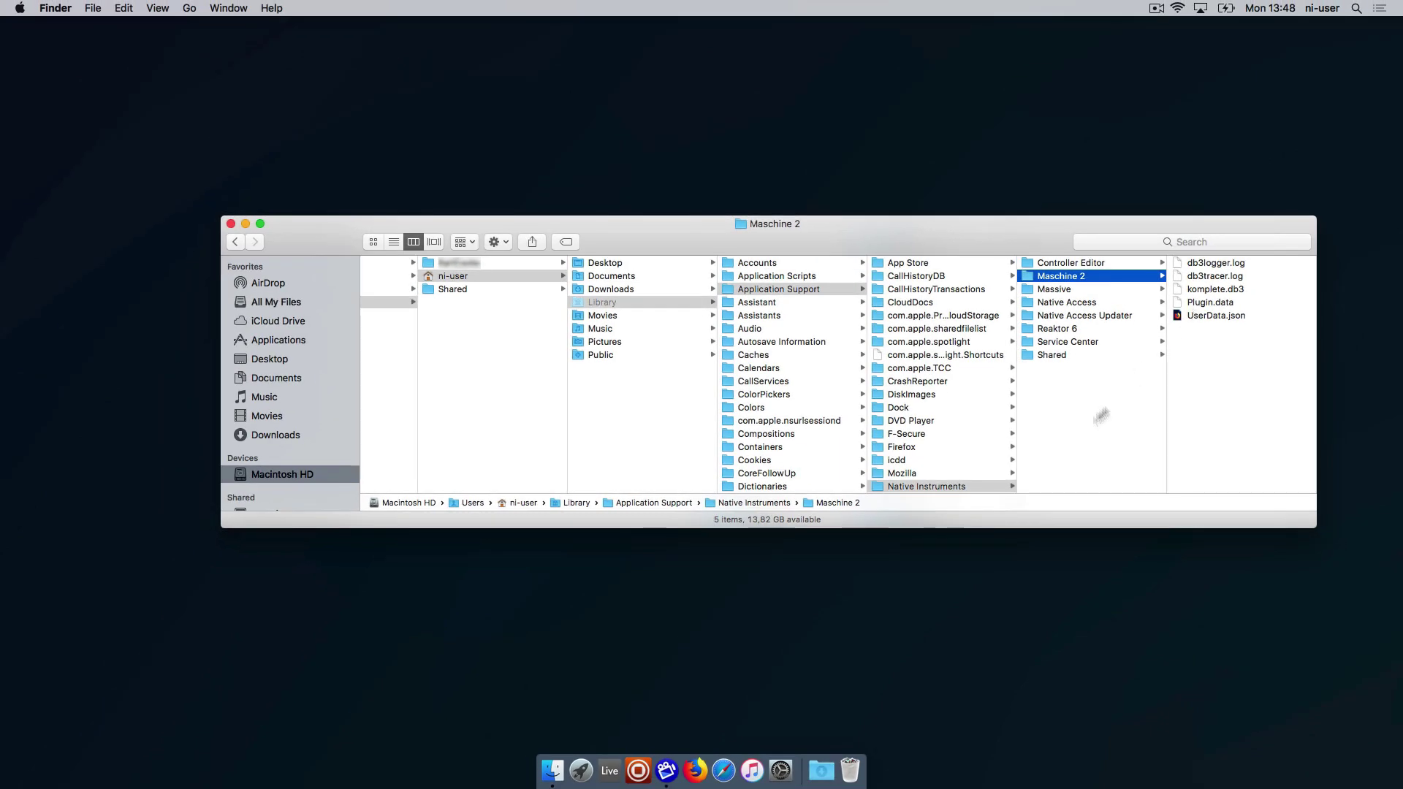
# - Empty the Trash from its Dock menu, confirming permanent erasure
pyautogui.rightClick(850, 770)
pyautogui.click(866, 728)
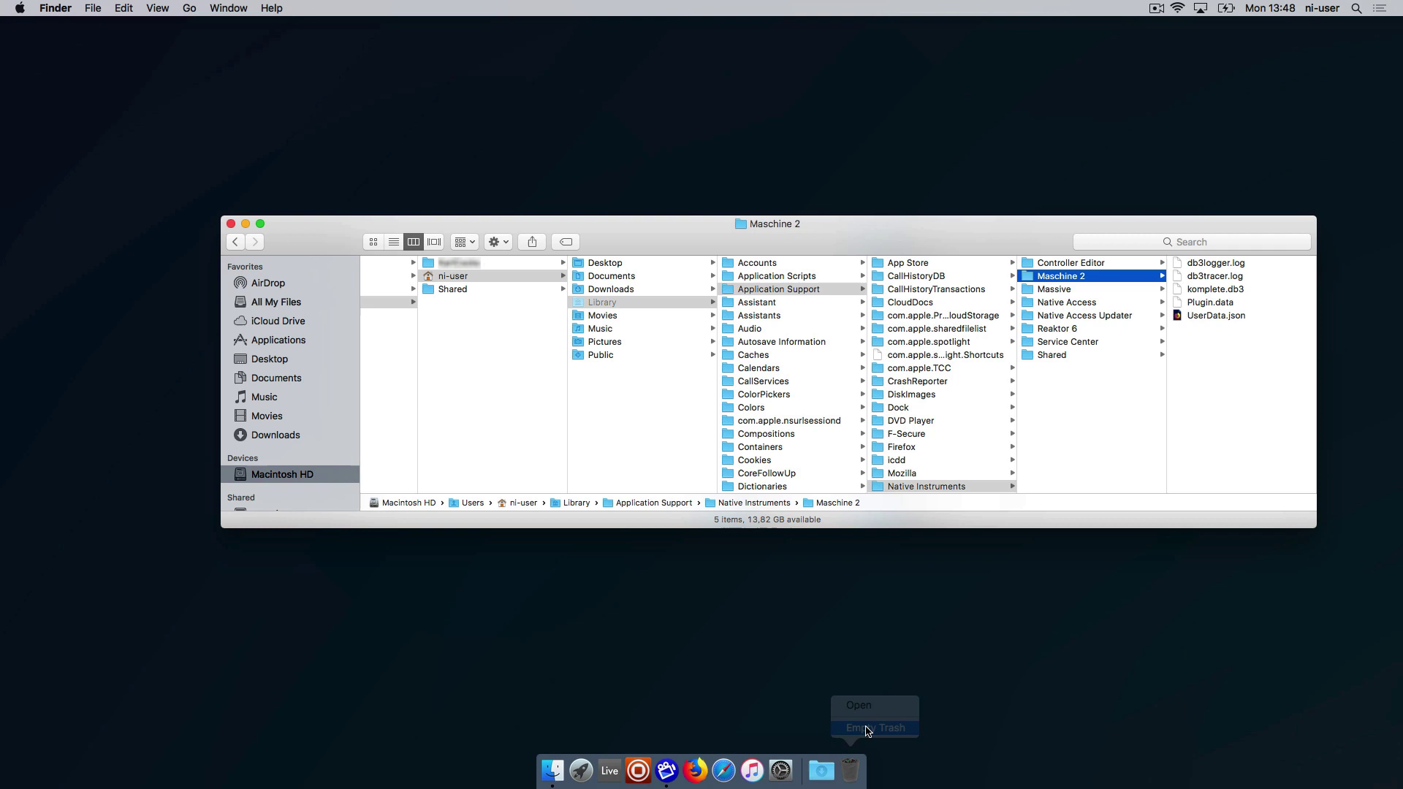
pyautogui.click(793, 260)
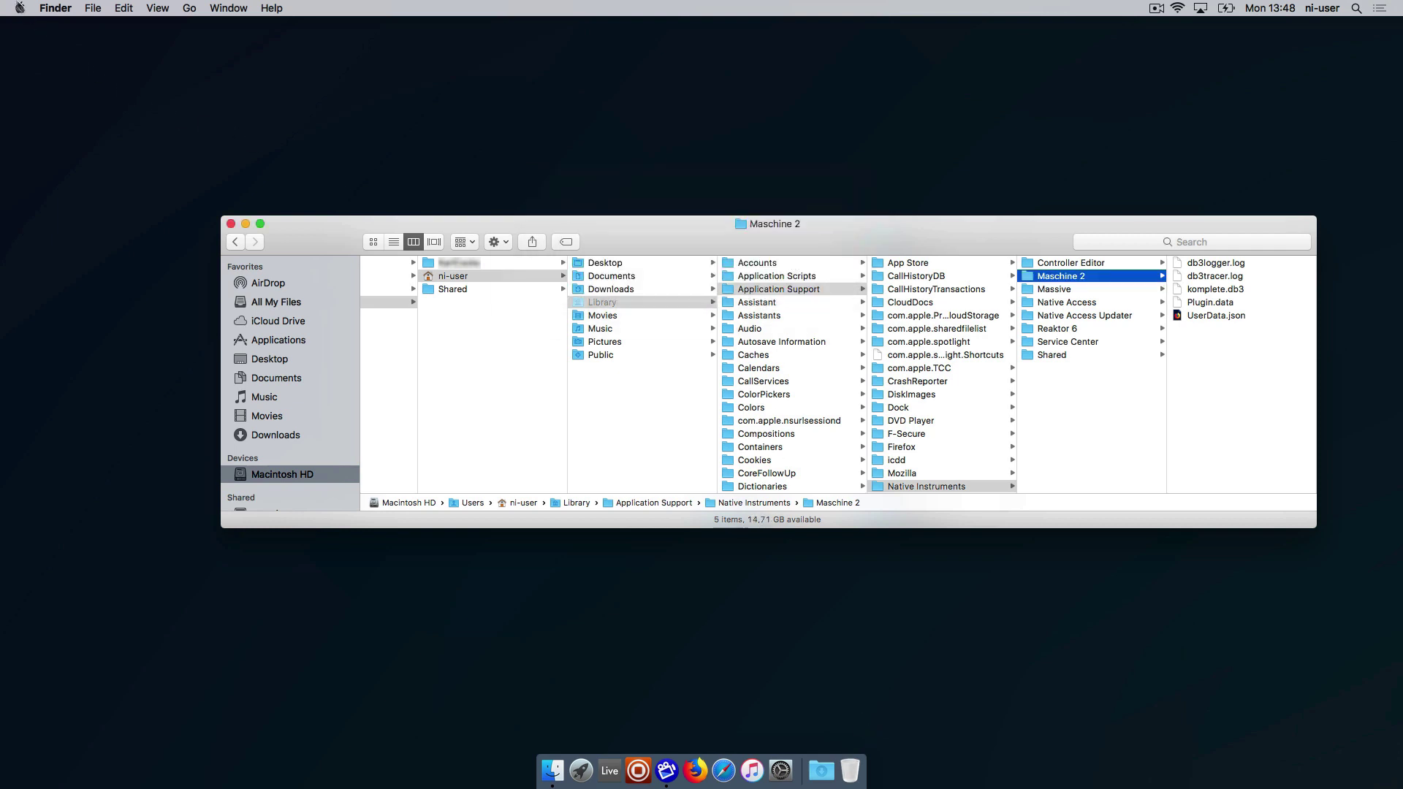
pyautogui.click(19, 7)
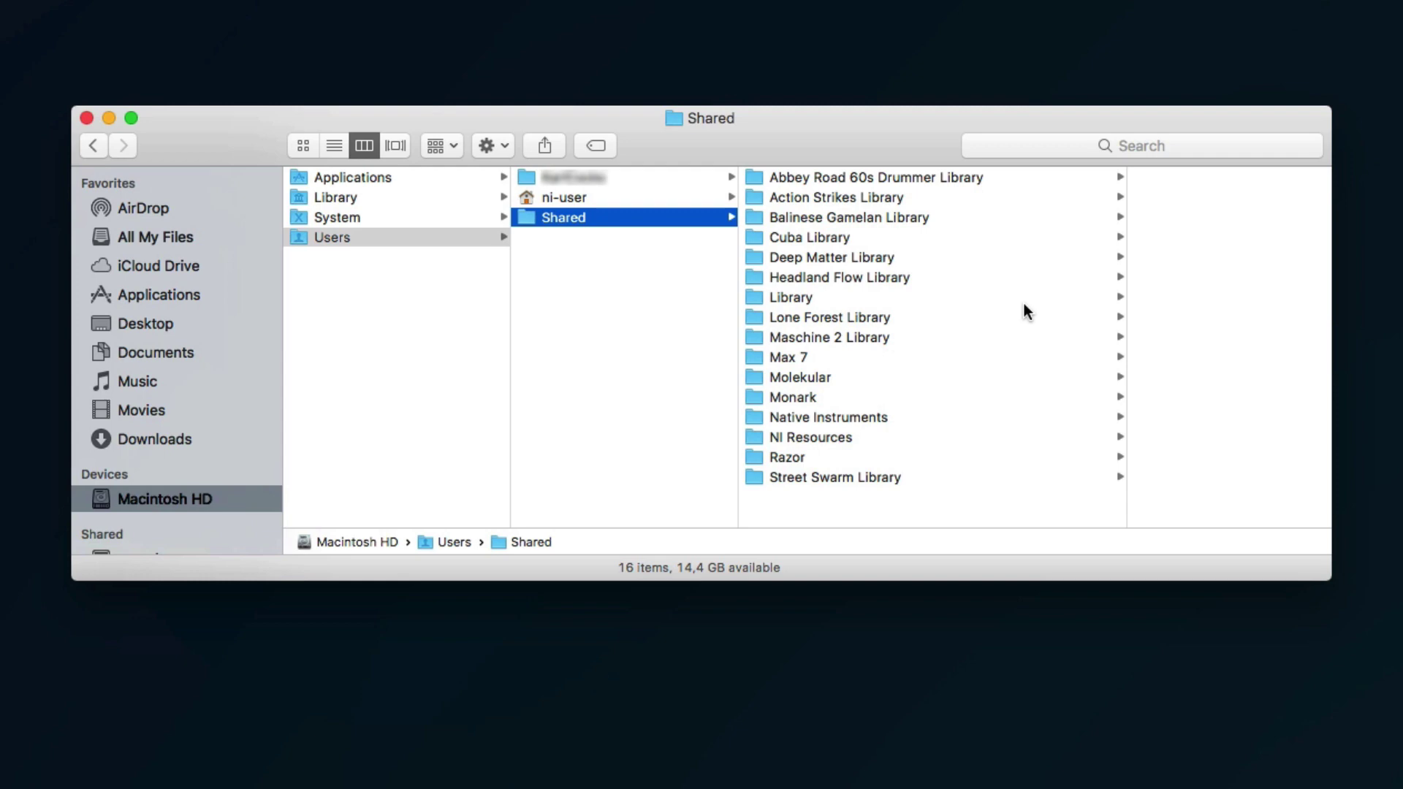
# - Show the contents of the Action Strikes Library folder in Users > Shared
pyautogui.click(920, 195)
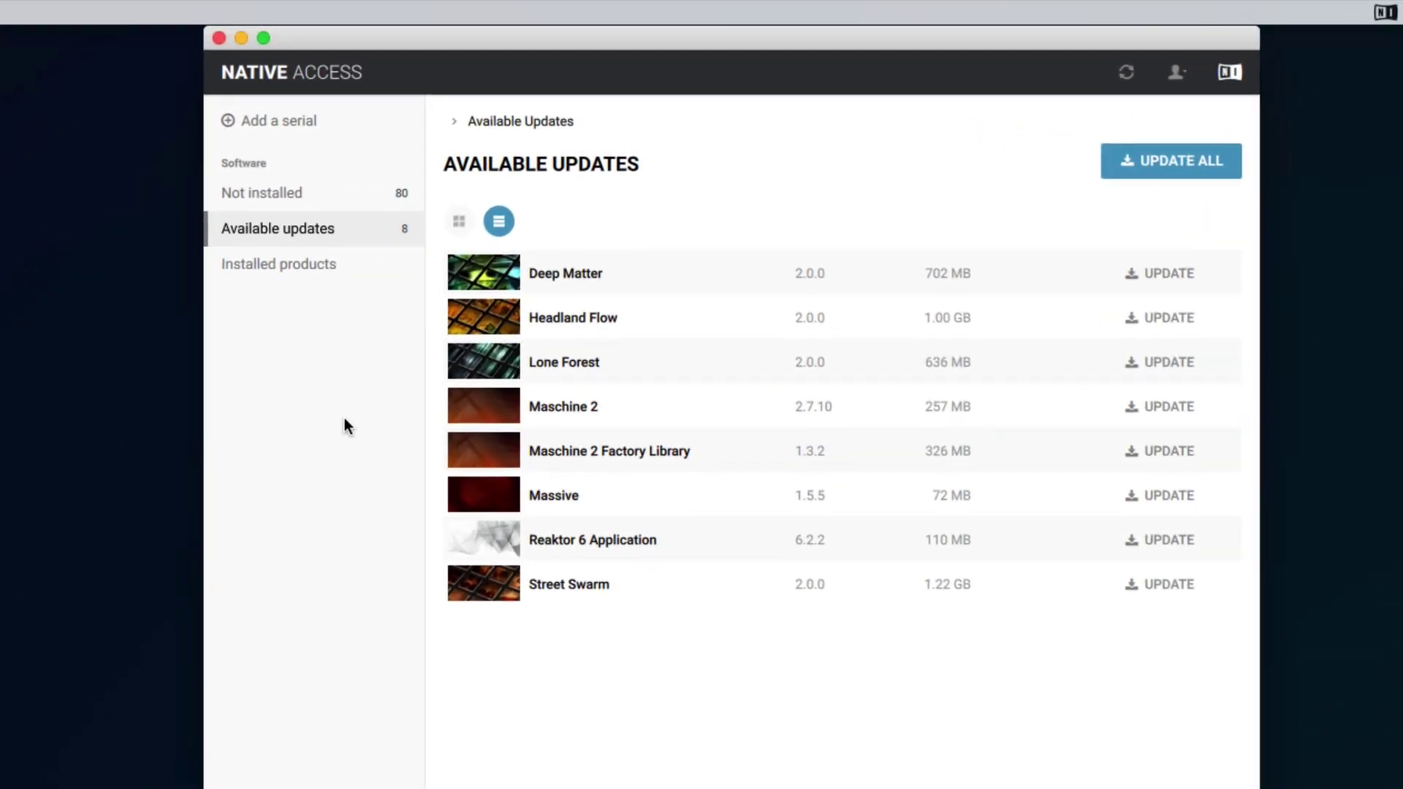
# - Show Action Strikes' installation path, /Users/Shared/Action Strikes Library, from Native Access's installed products
pyautogui.click(304, 267)
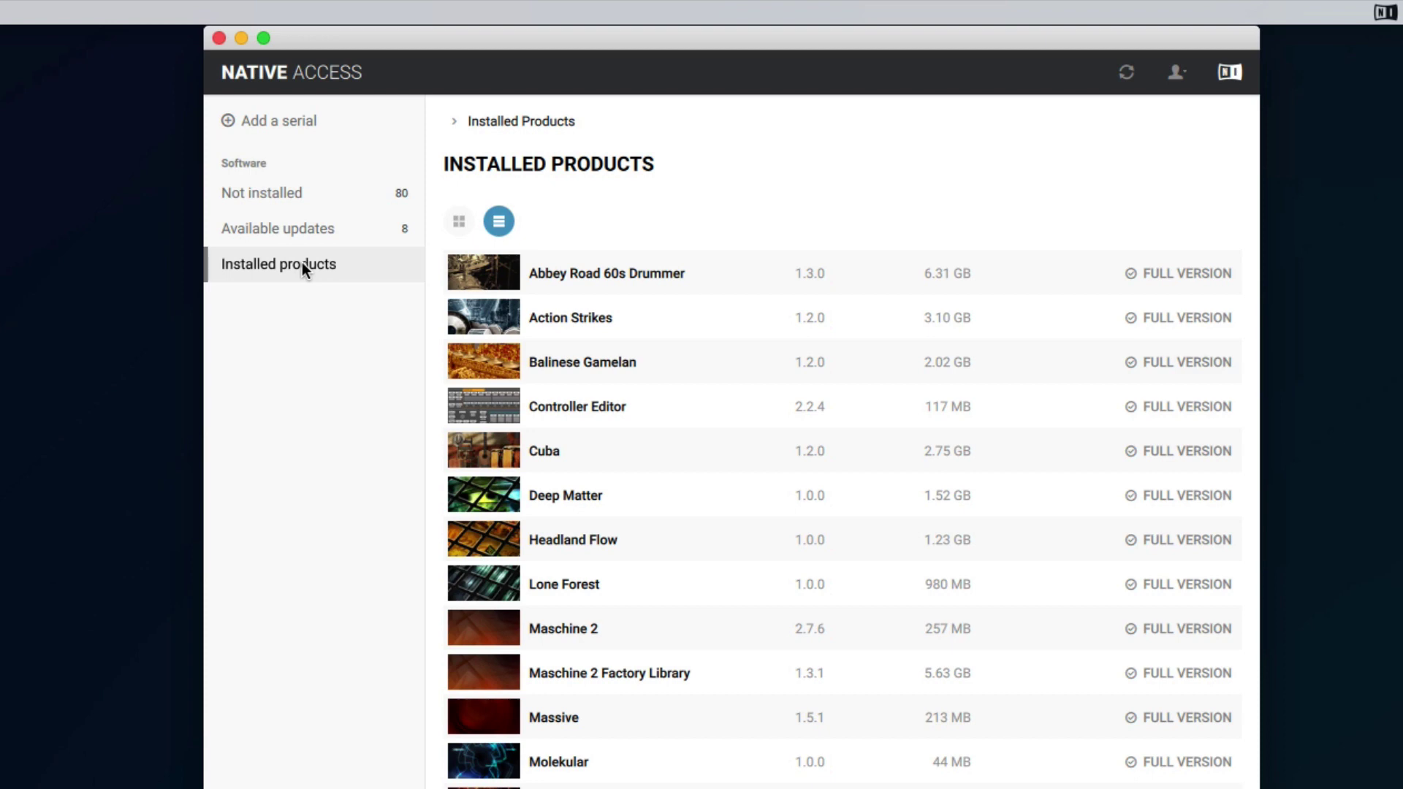
pyautogui.click(550, 318)
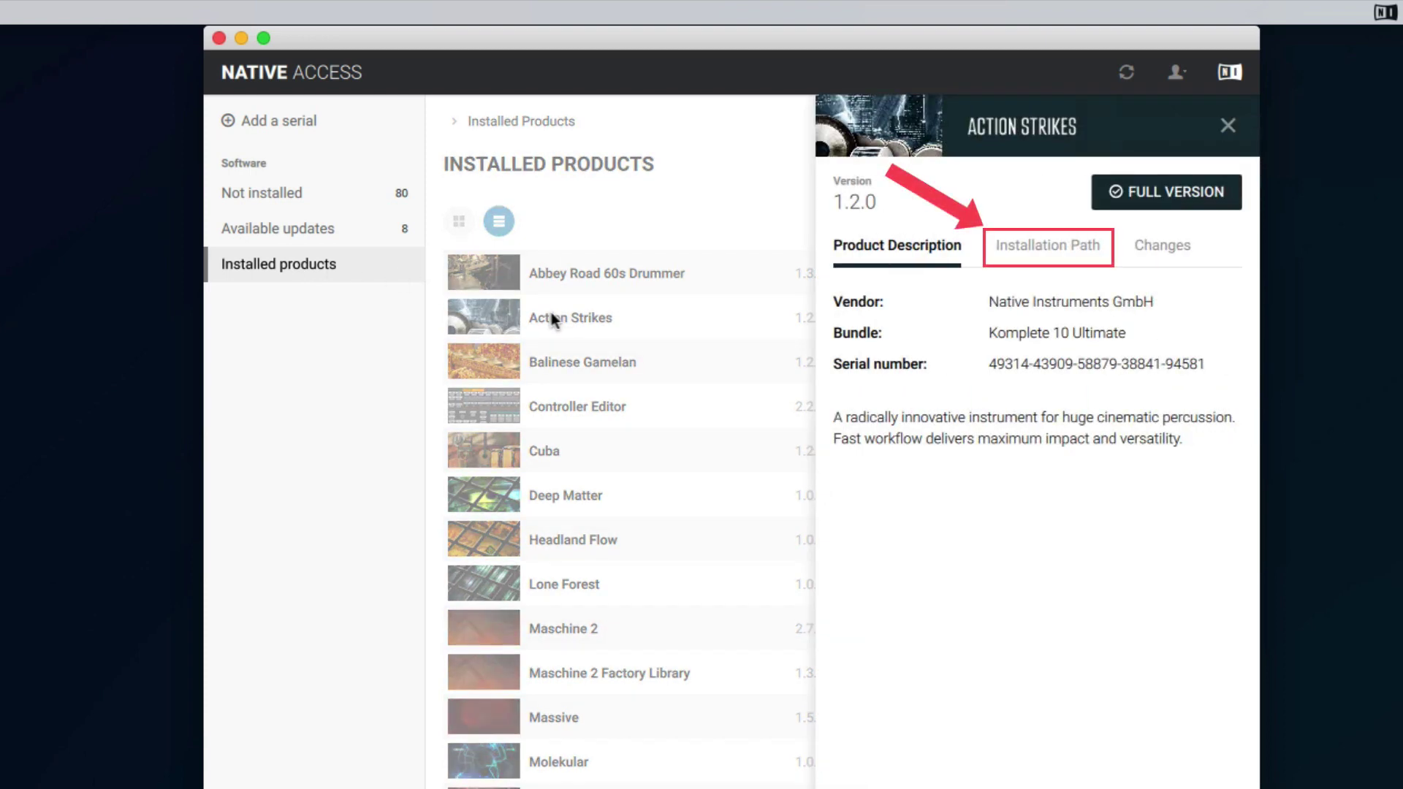
pyautogui.click(1020, 243)
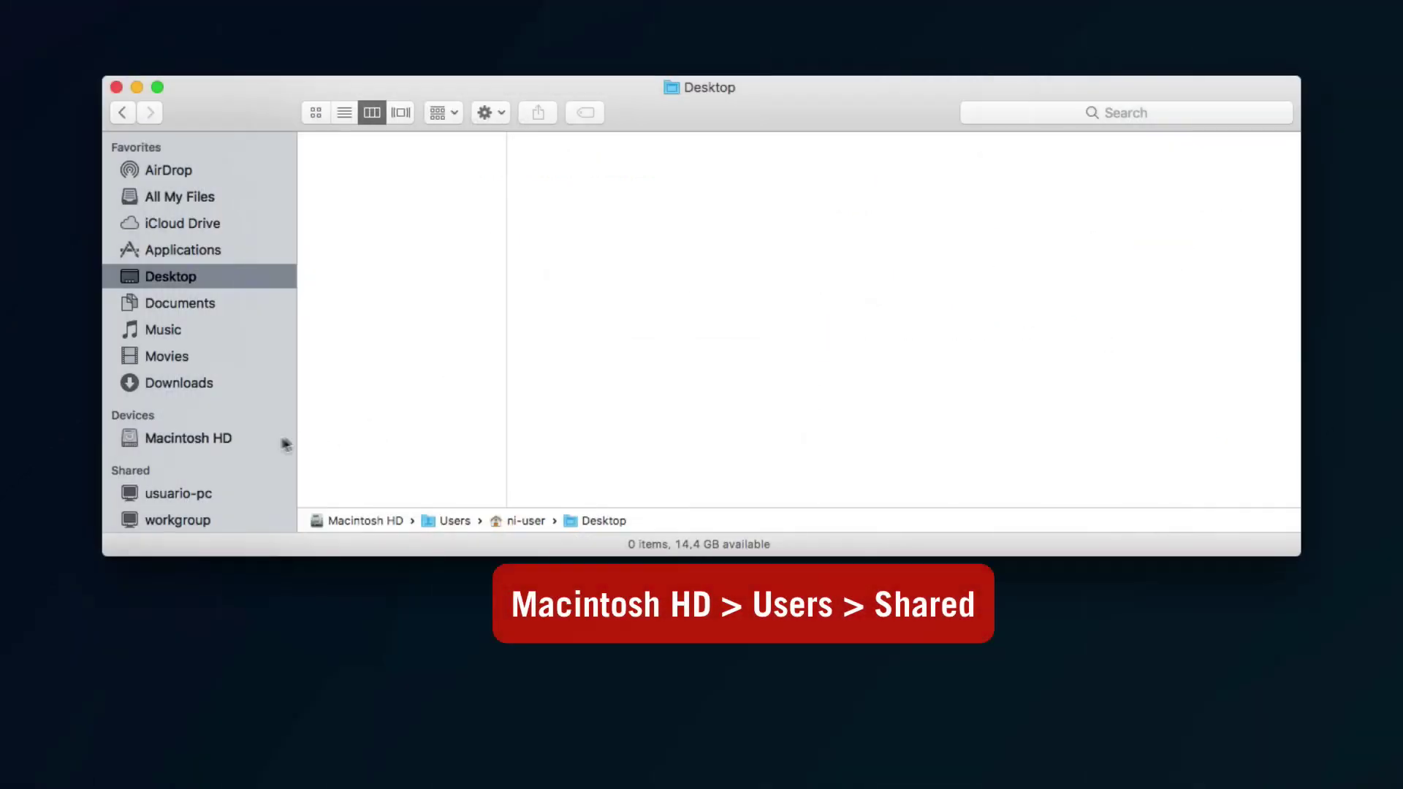
# - Browse to Macintosh HD > Users > Shared in Finder
pyautogui.click(244, 439)
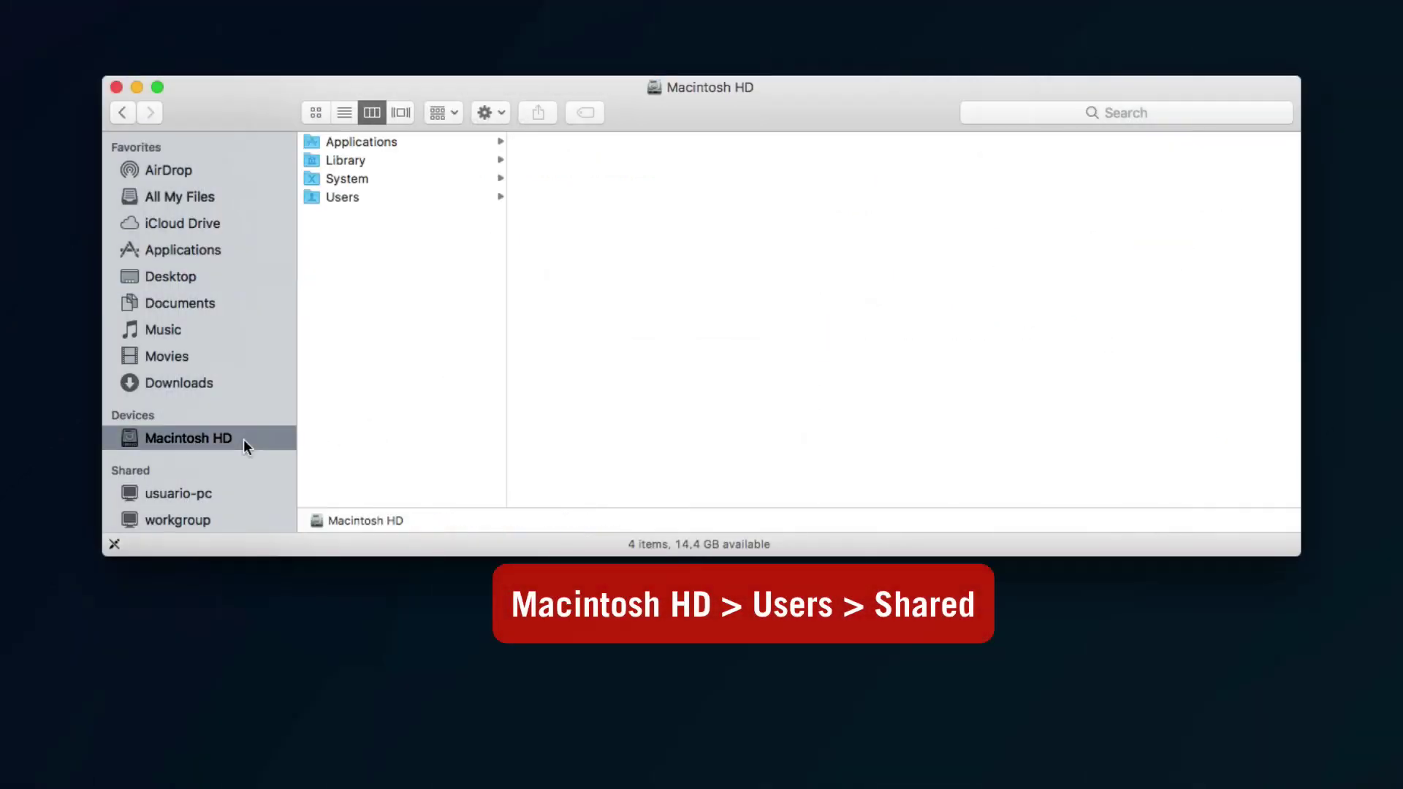
pyautogui.click(358, 197)
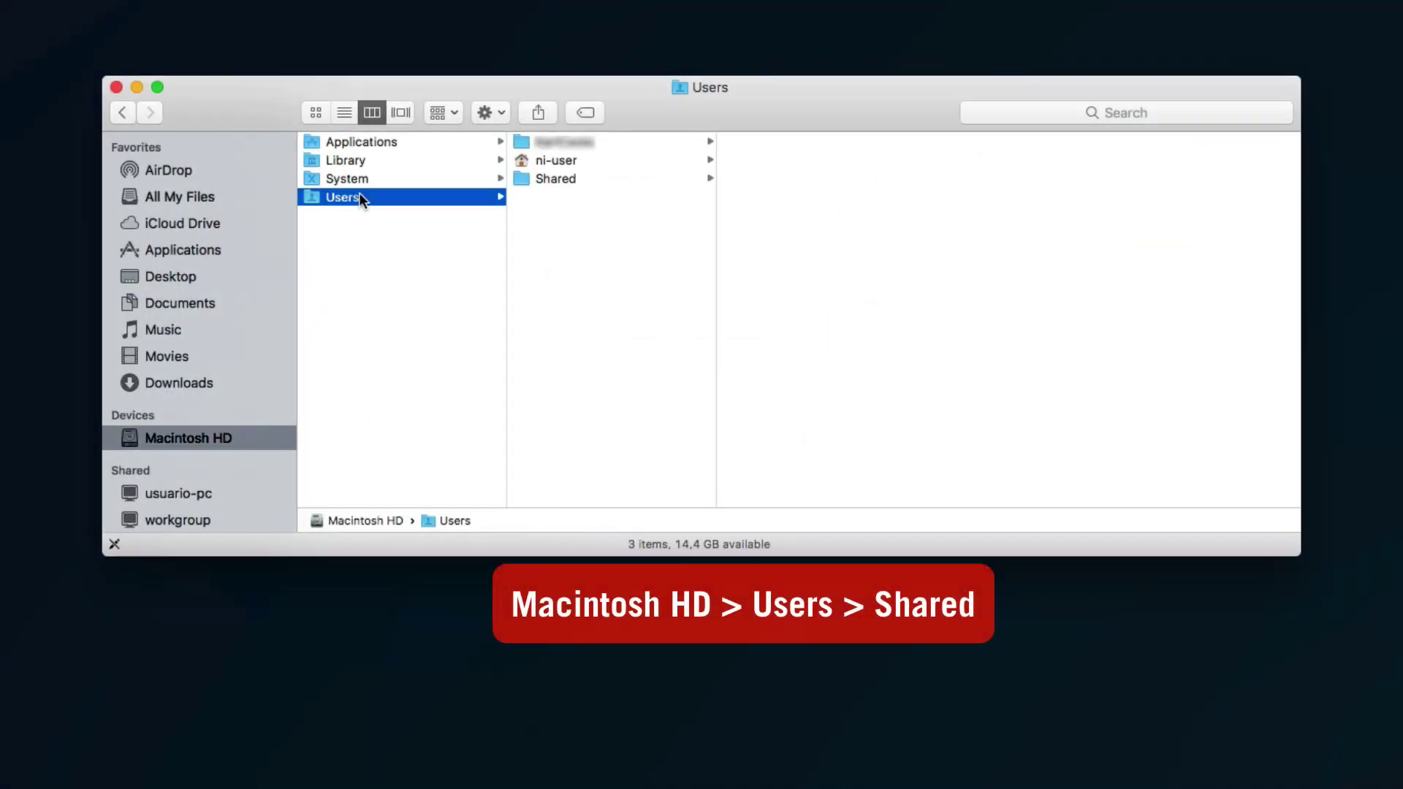
pyautogui.click(555, 181)
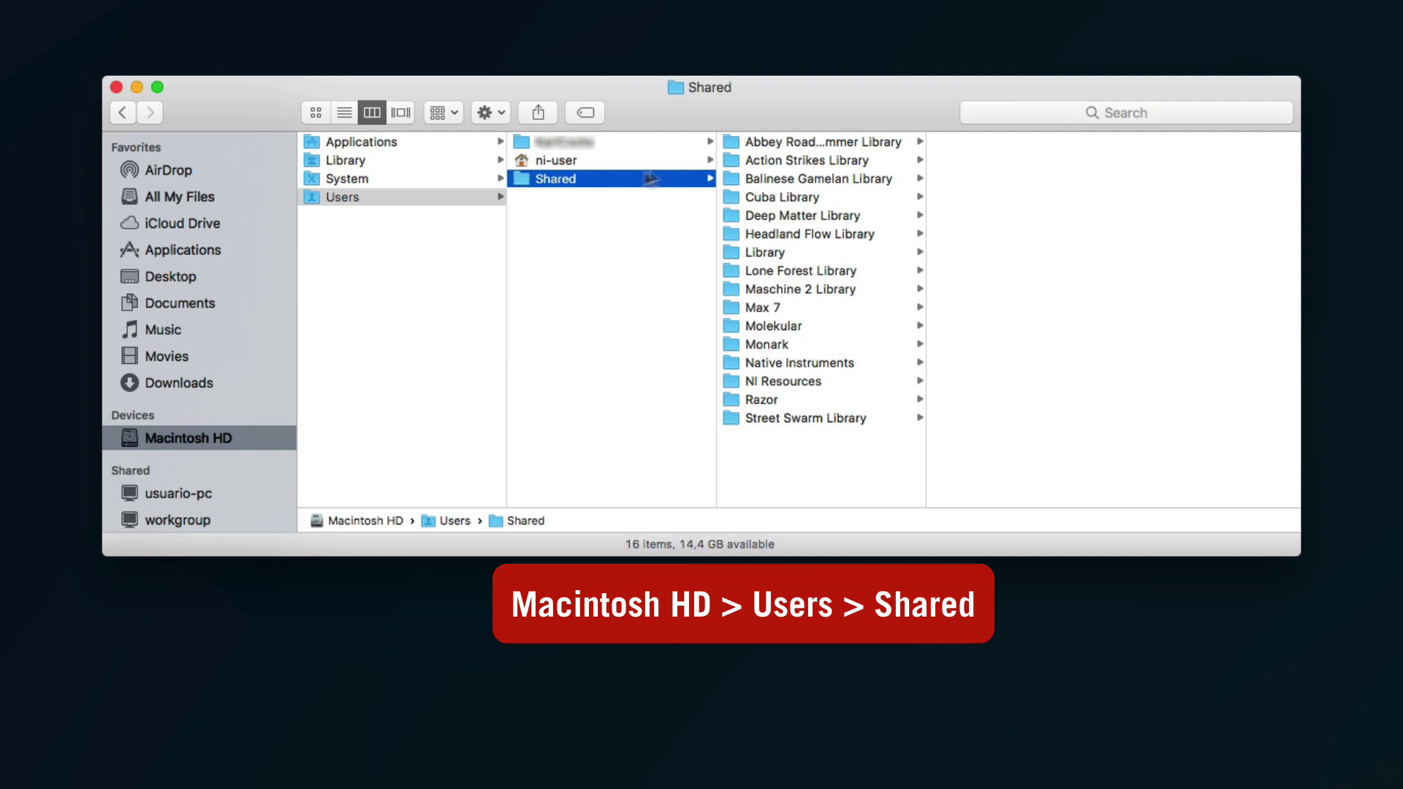
# - Move the Action Strikes Library folder to the Trash, authorising with the password
pyautogui.rightClick(779, 166)
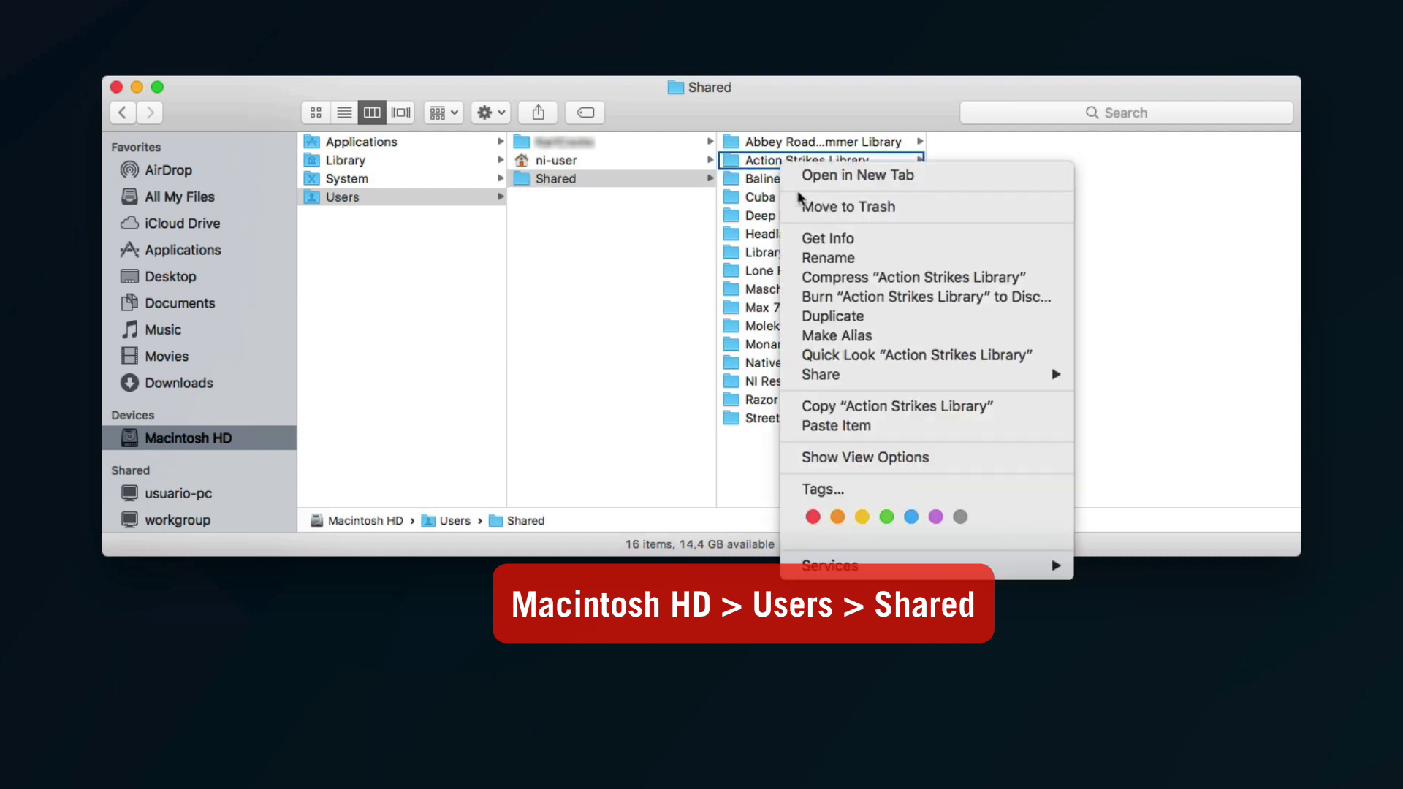
pyautogui.click(809, 206)
pyautogui.write('••••••••••')
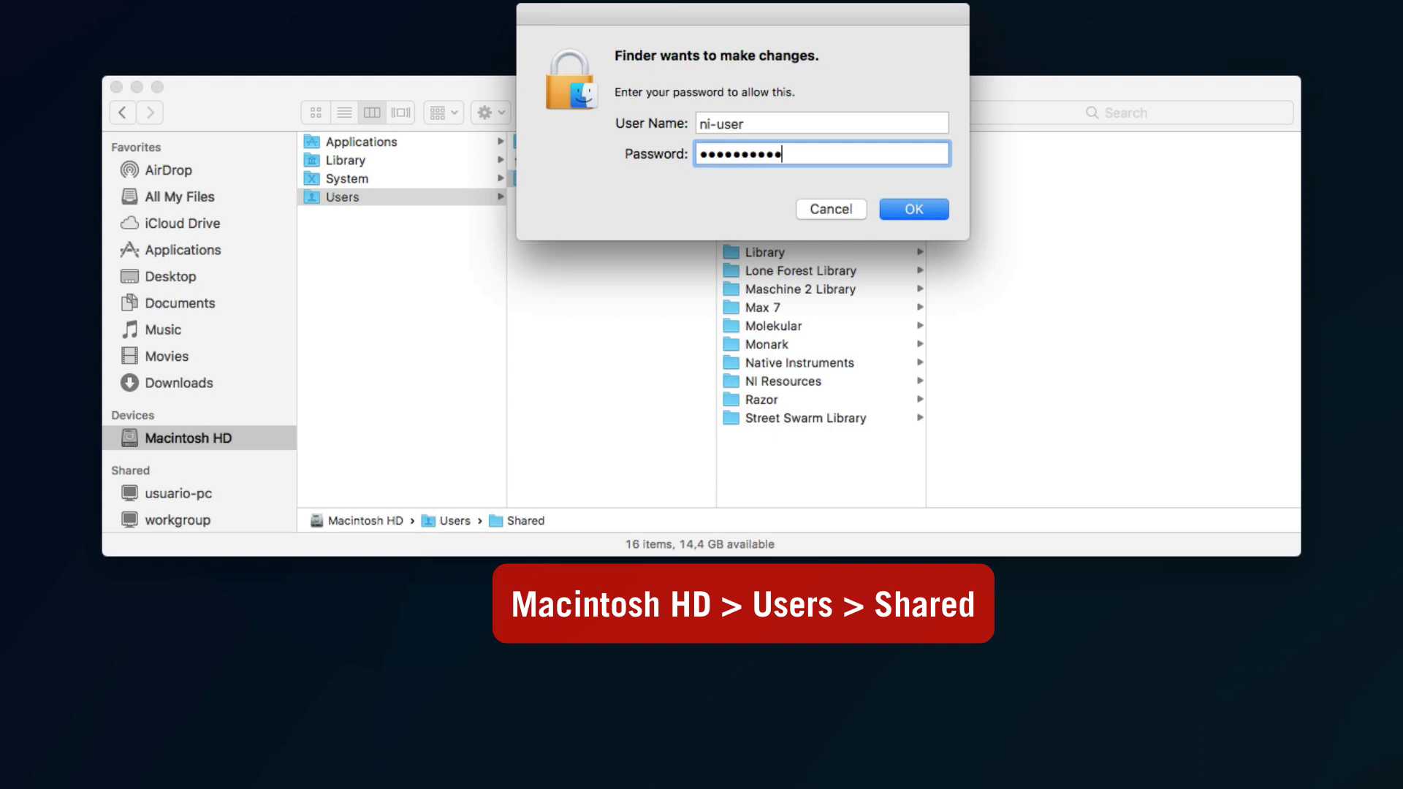
pyautogui.click(911, 210)
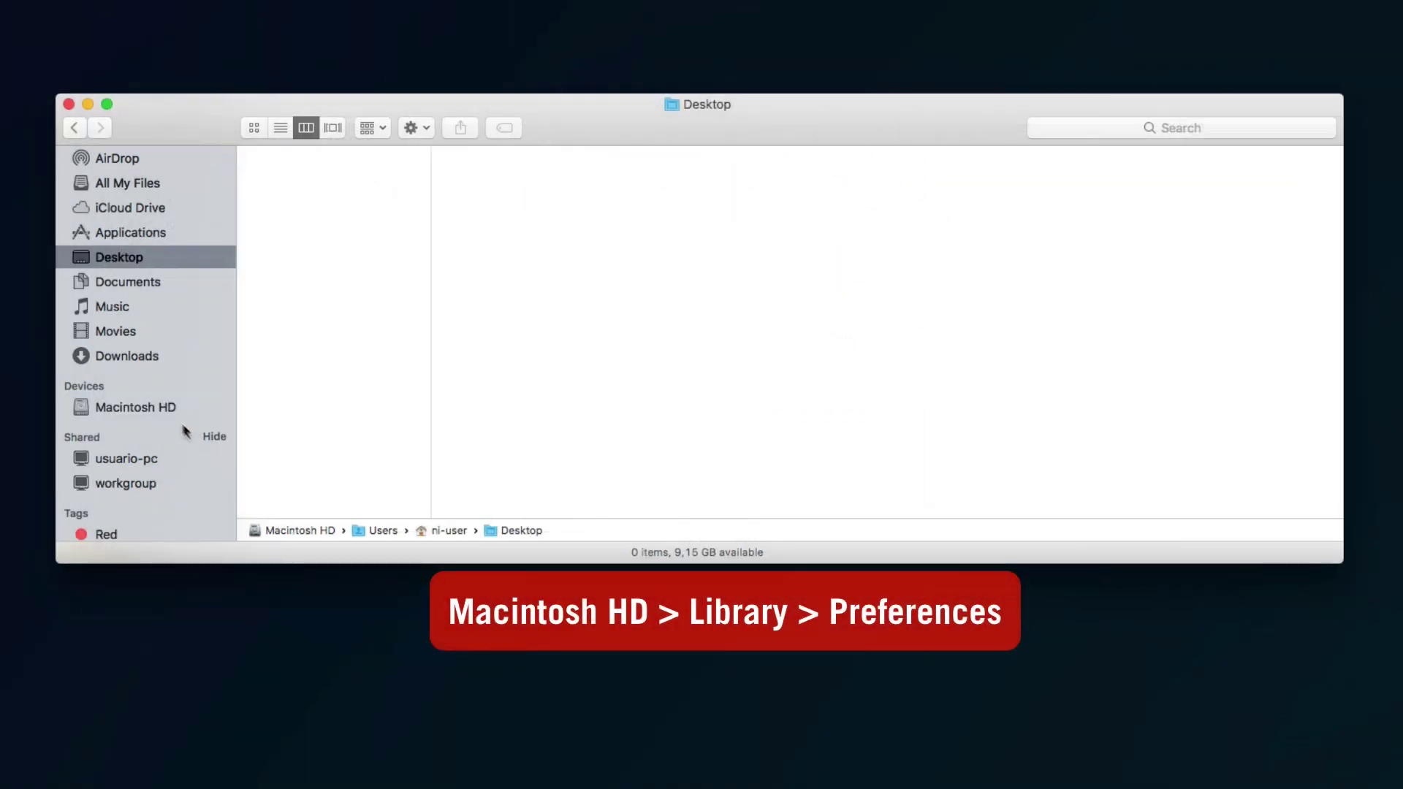
# - Browse to the Preferences folder inside Macintosh HD > Library
pyautogui.click(160, 406)
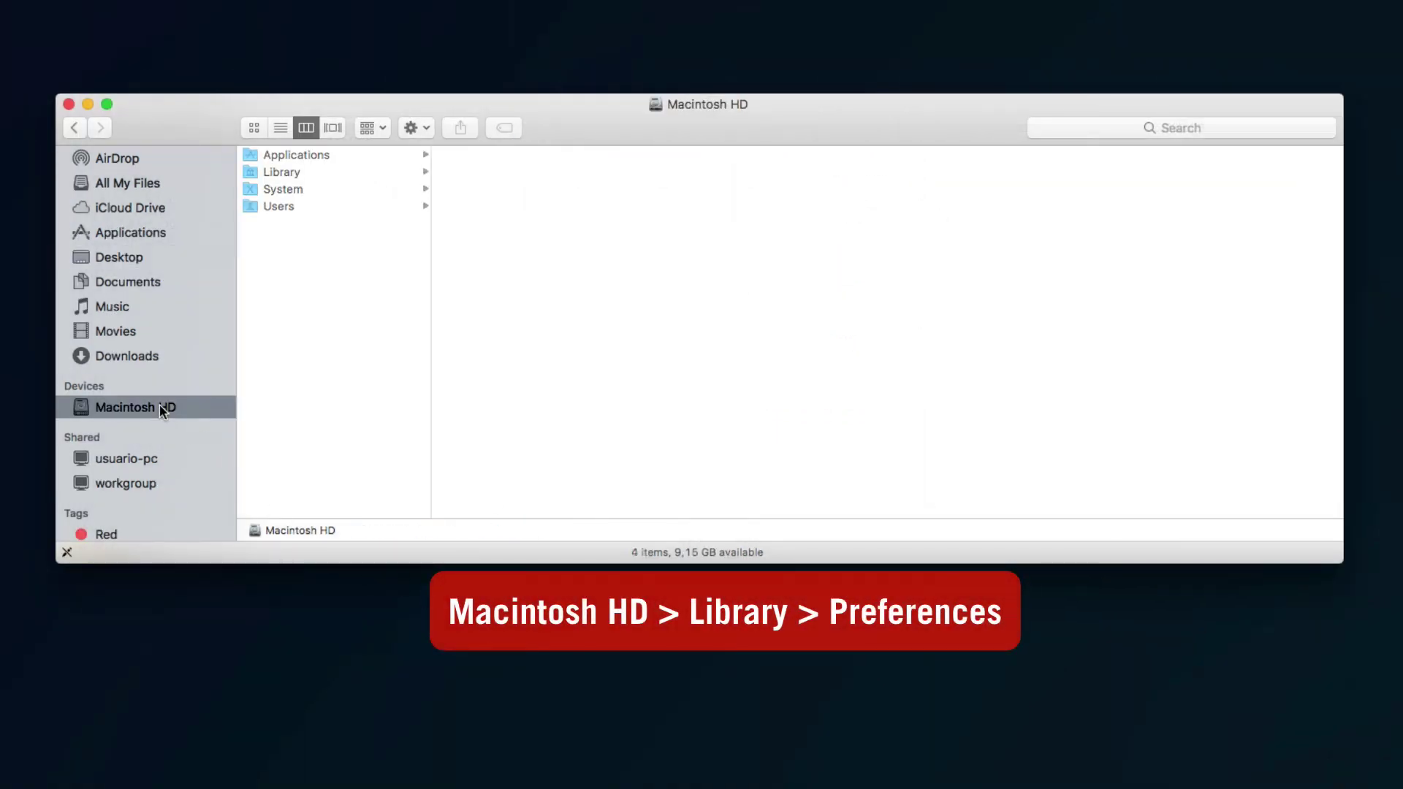
pyautogui.click(297, 171)
pyautogui.press('Right')
pyautogui.press('p')
pyautogui.press('Down')
pyautogui.press('Down')
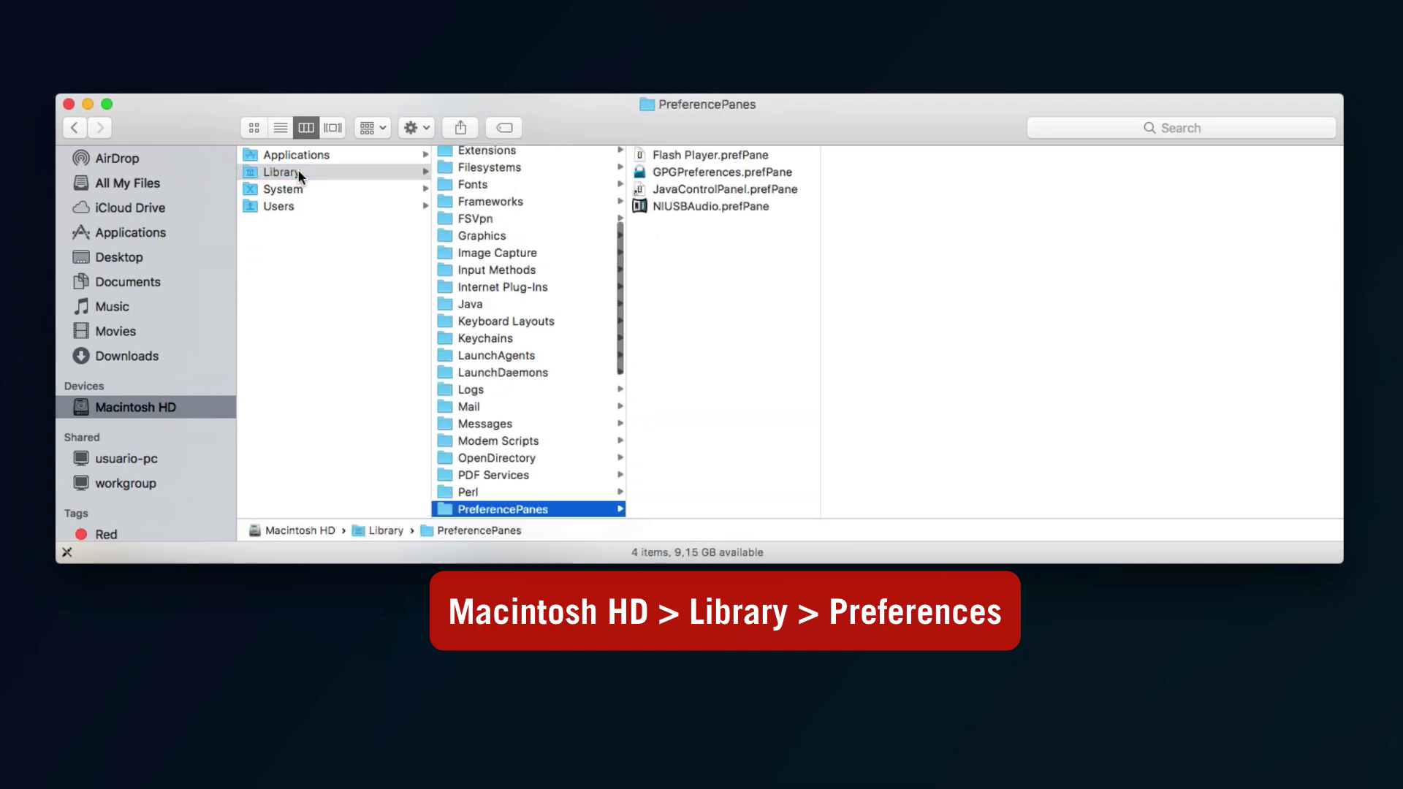
pyautogui.press('Down')
# - Move com.native-instruments.Action Strikes.plist to the Trash and authorise the removal
pyautogui.moveTo(830, 260); pyautogui.dragTo(1047, 275)
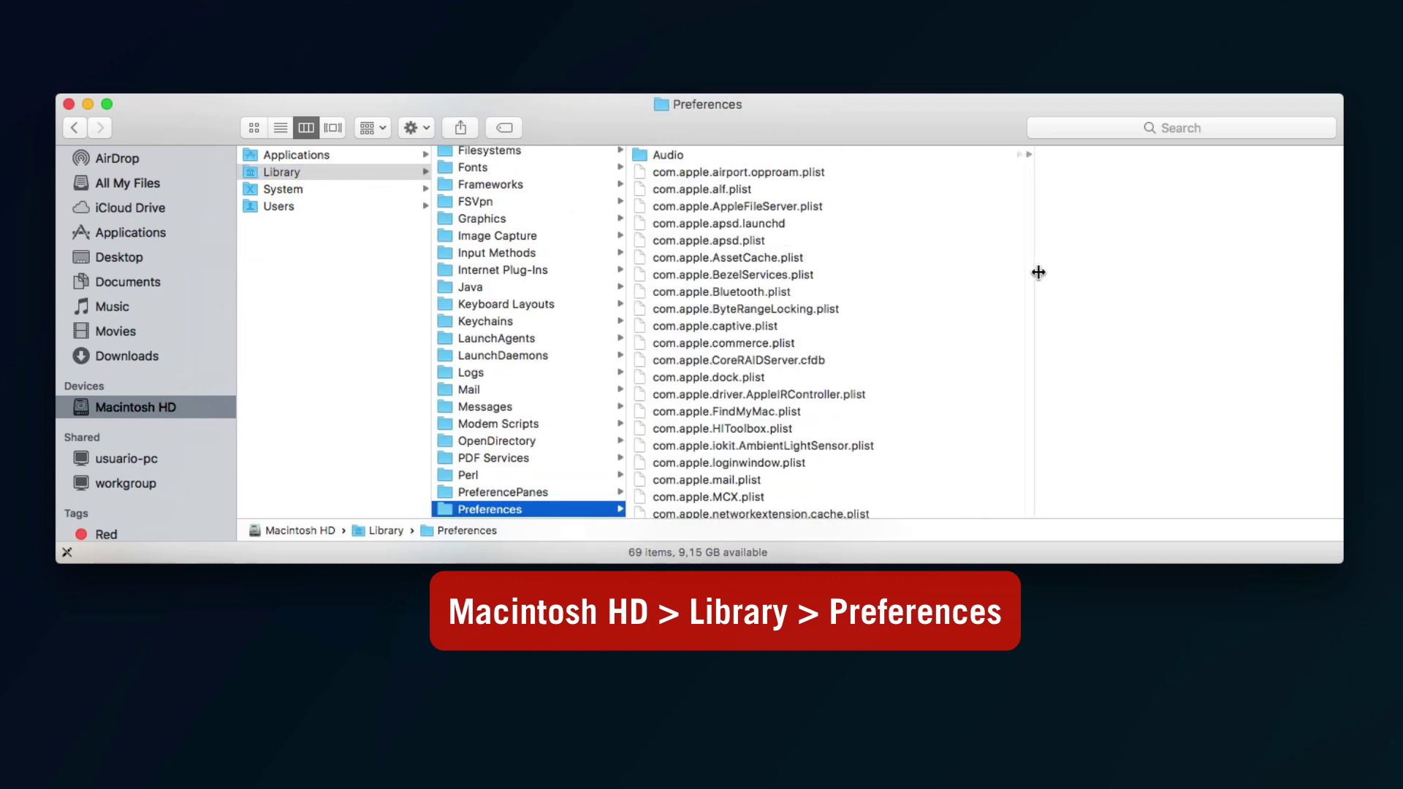
pyautogui.click(947, 308)
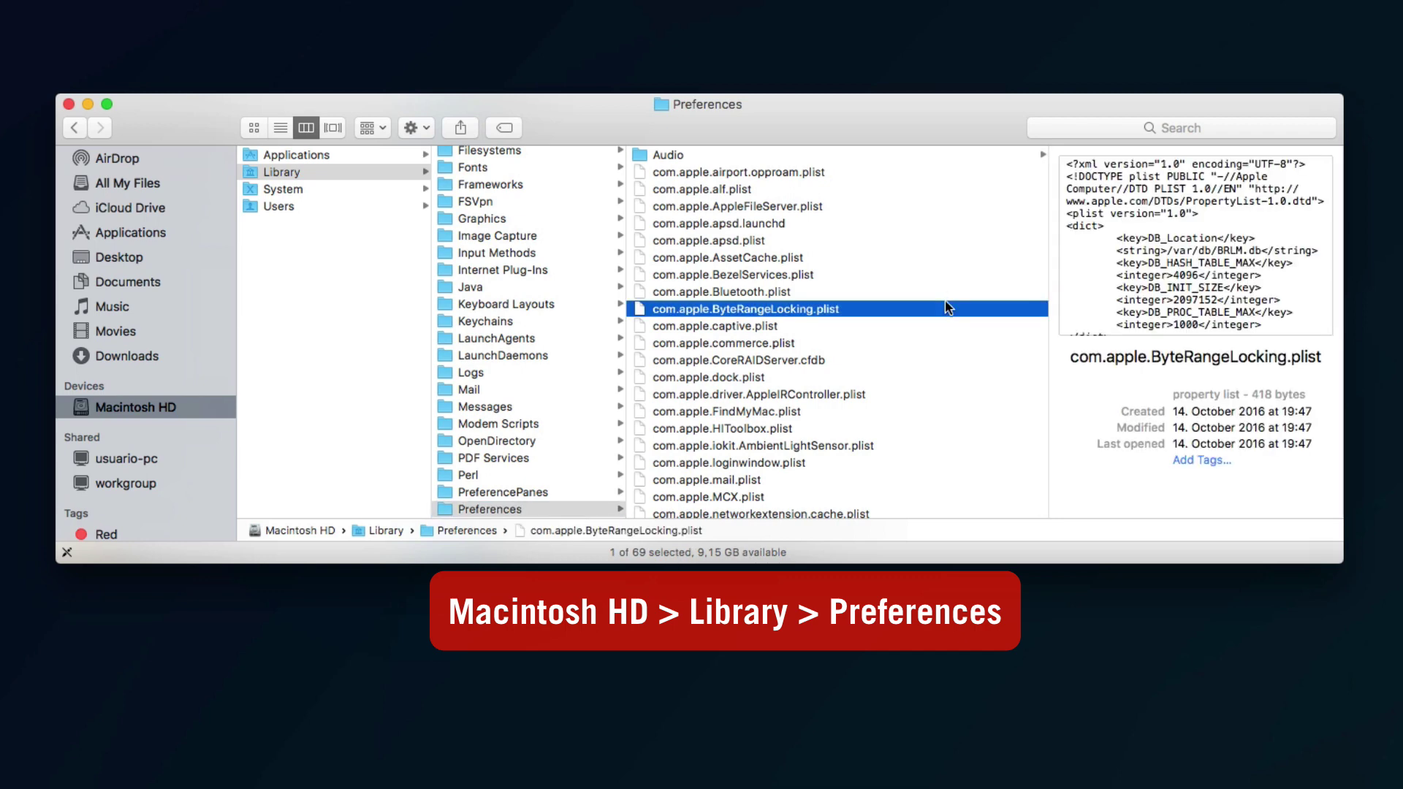
pyautogui.scroll(-10, 945, 308)
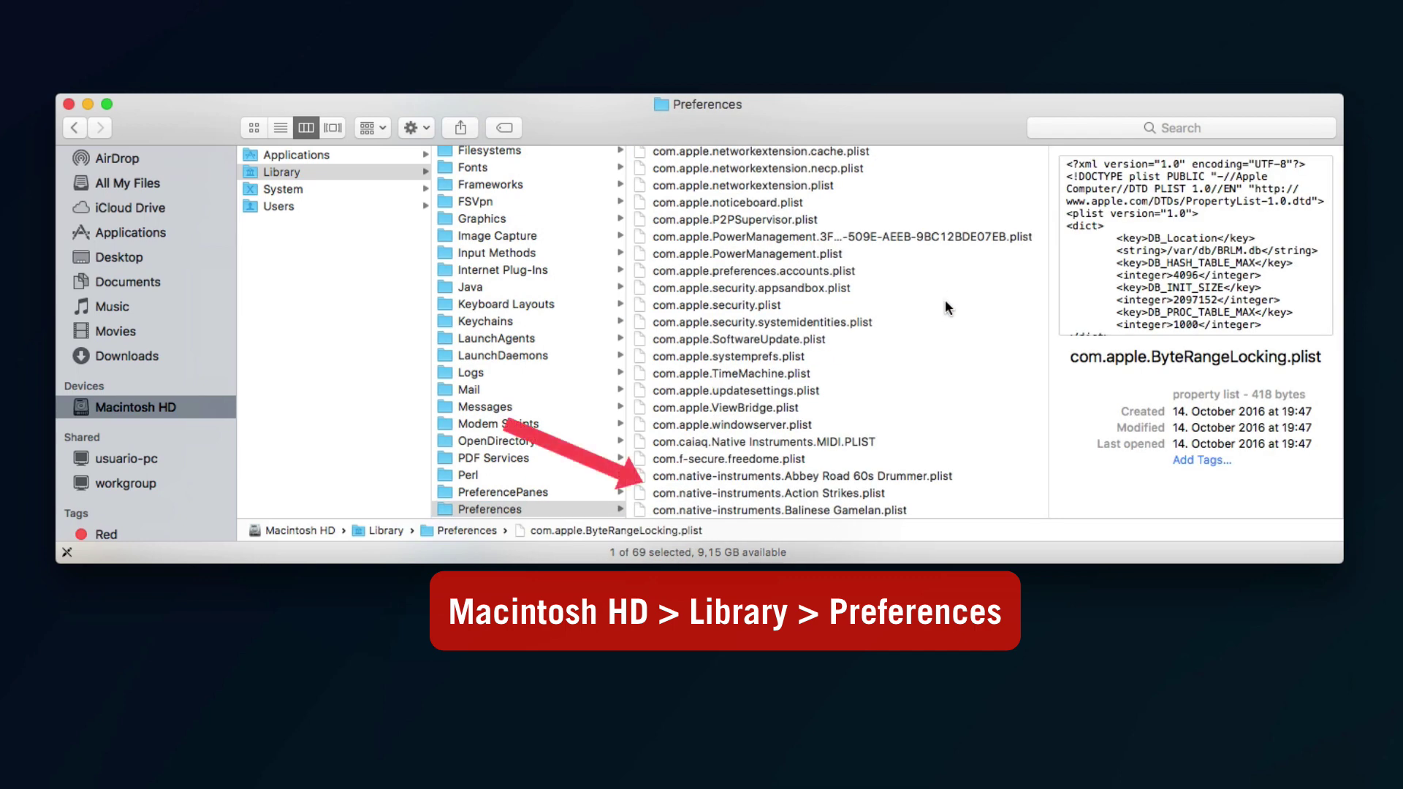
pyautogui.rightClick(859, 494)
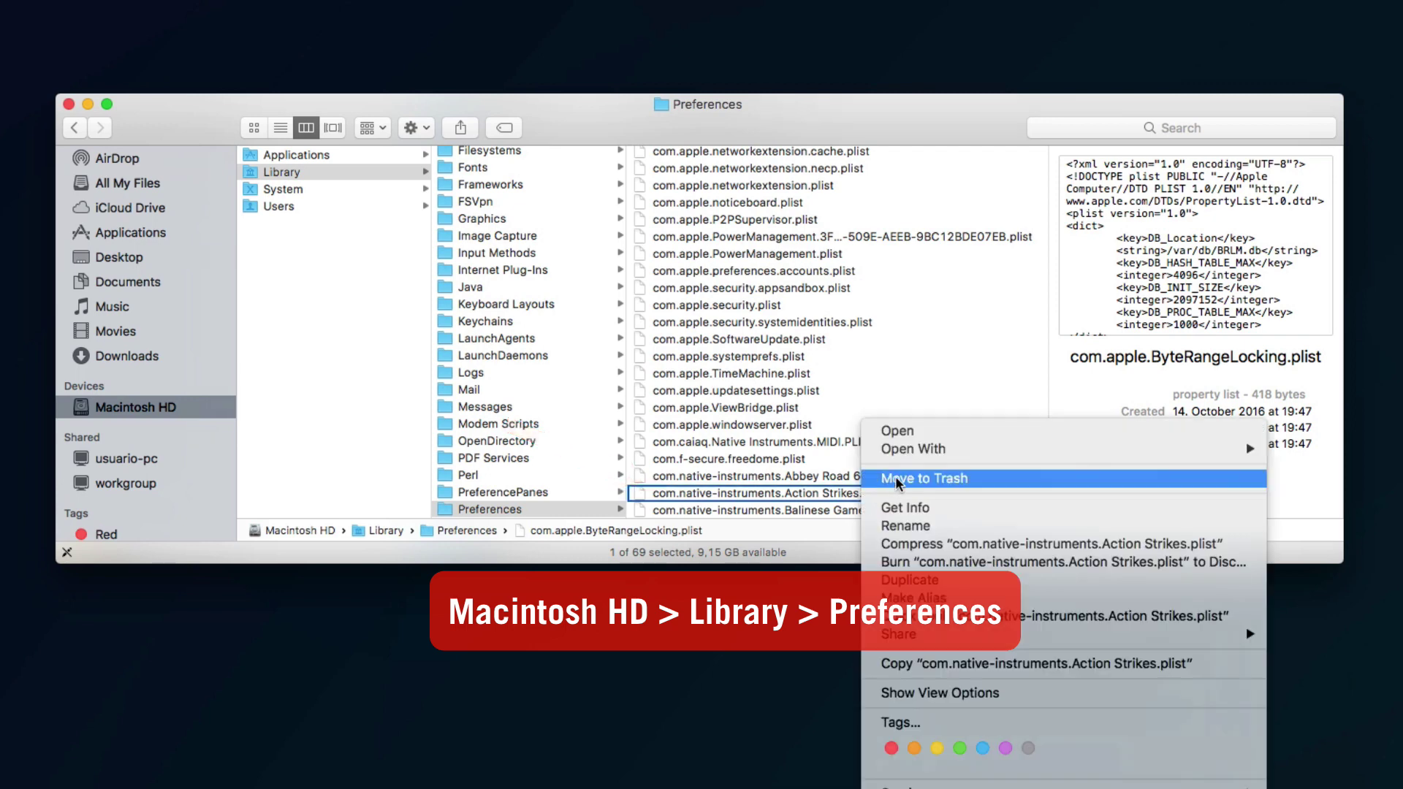
pyautogui.click(896, 475)
pyautogui.write('••••••••••')
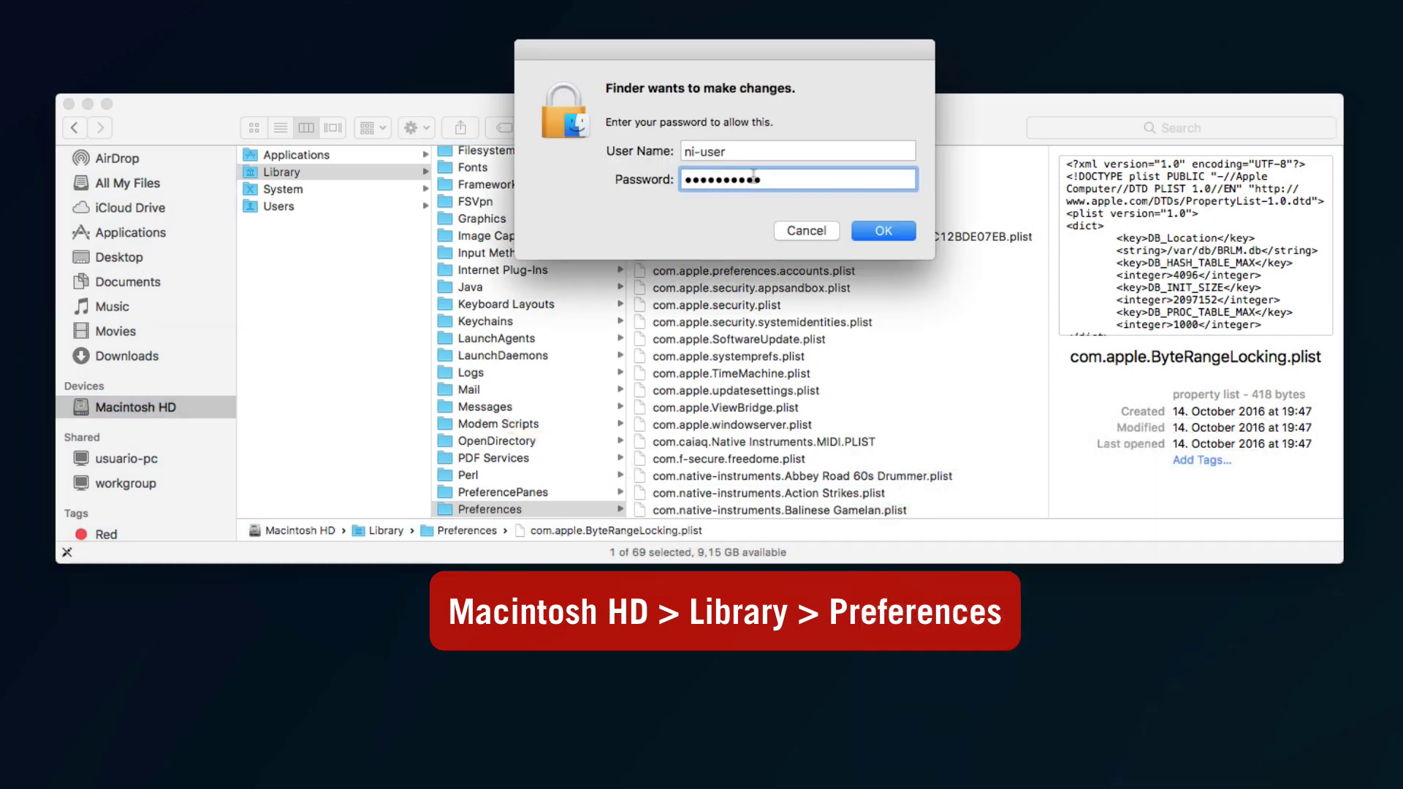
pyautogui.click(873, 229)
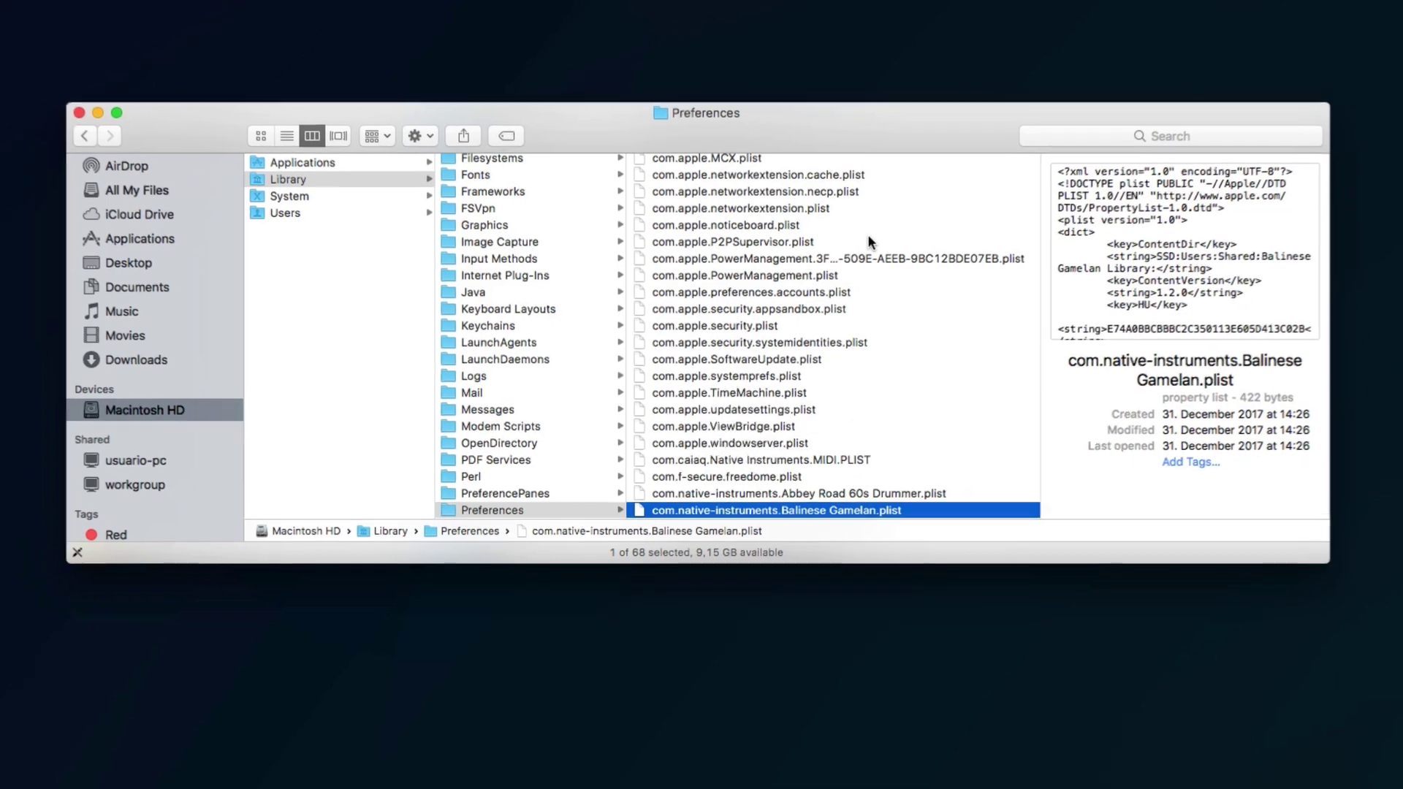
# - Empty the Trash from the Dock and confirm the permanent erase
pyautogui.rightClick(853, 765)
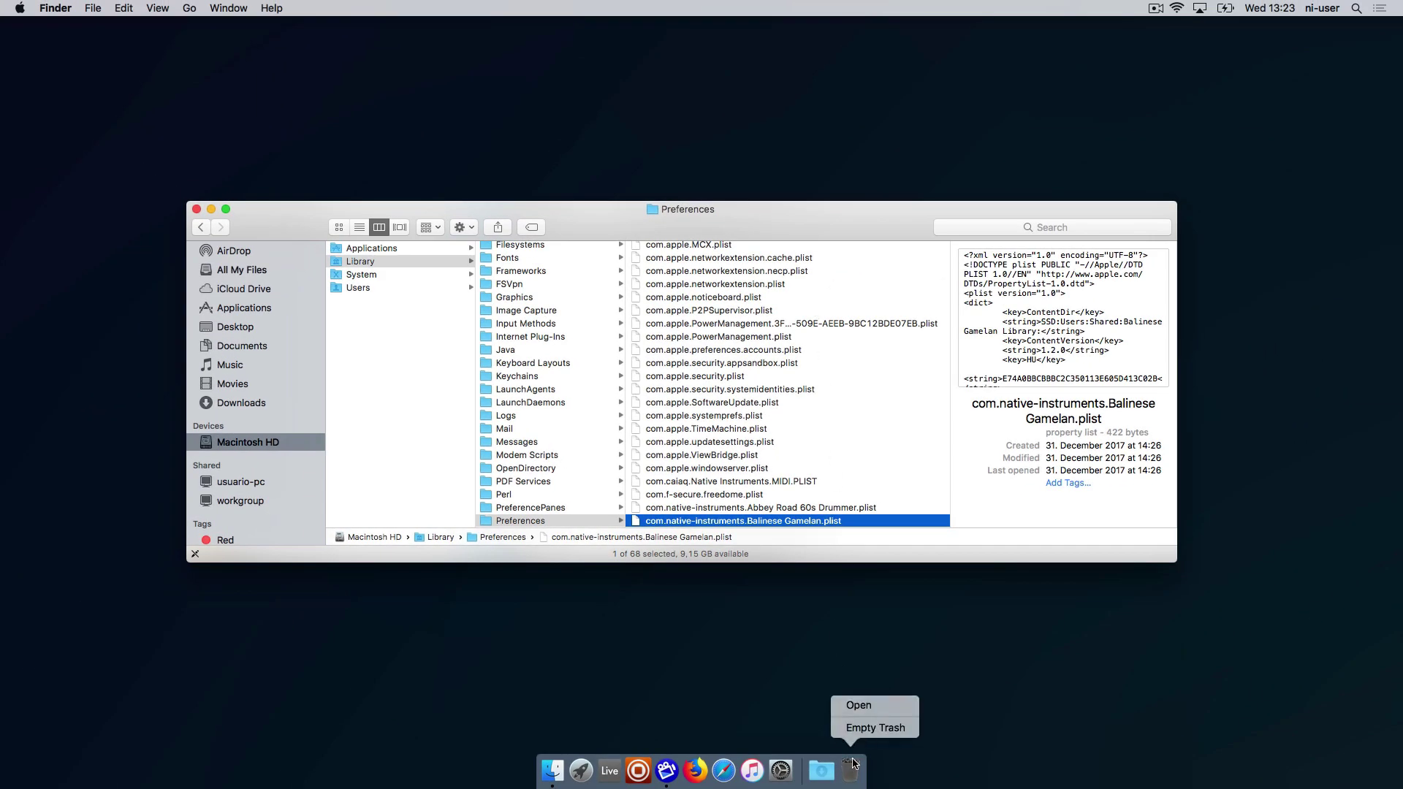
pyautogui.click(867, 729)
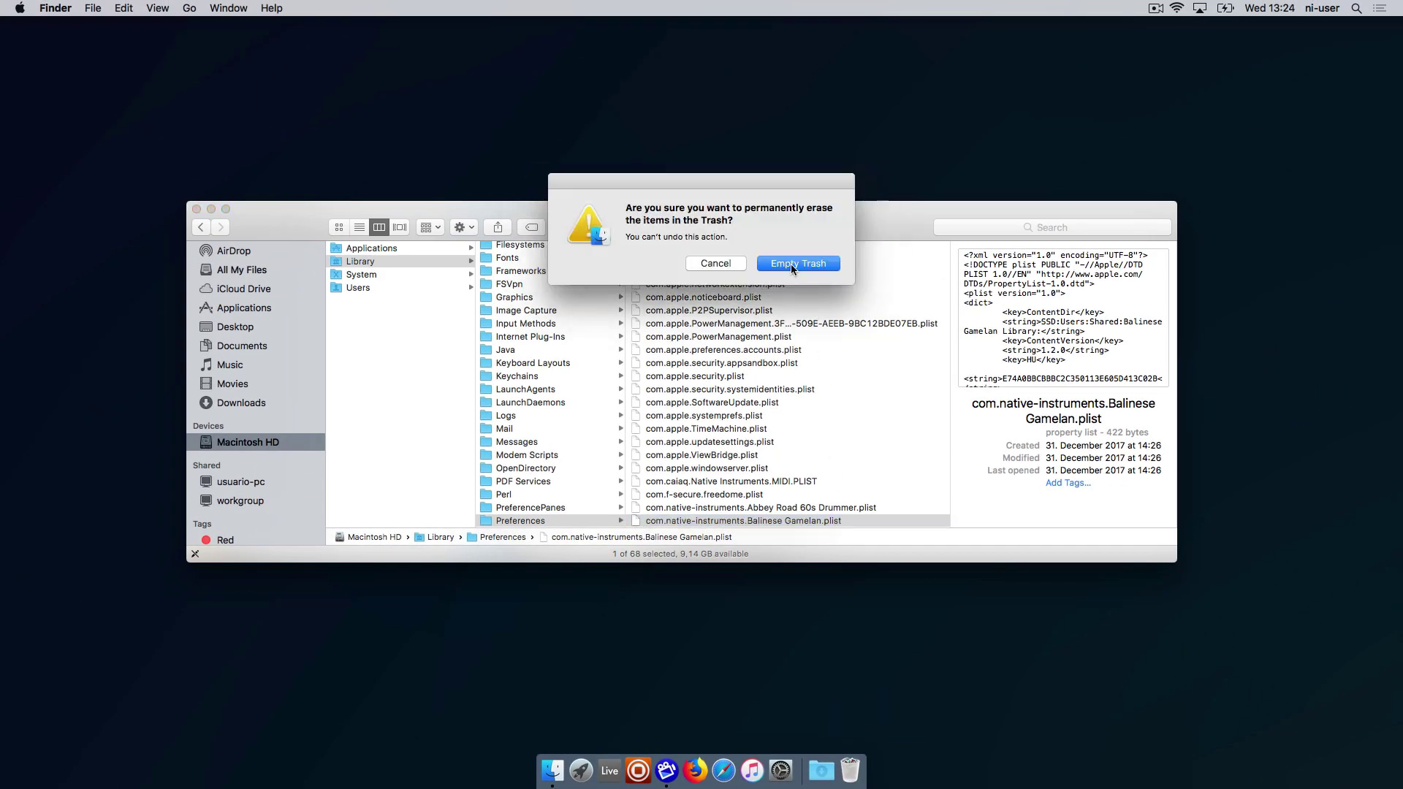
pyautogui.click(793, 265)
pyautogui.click(19, 9)
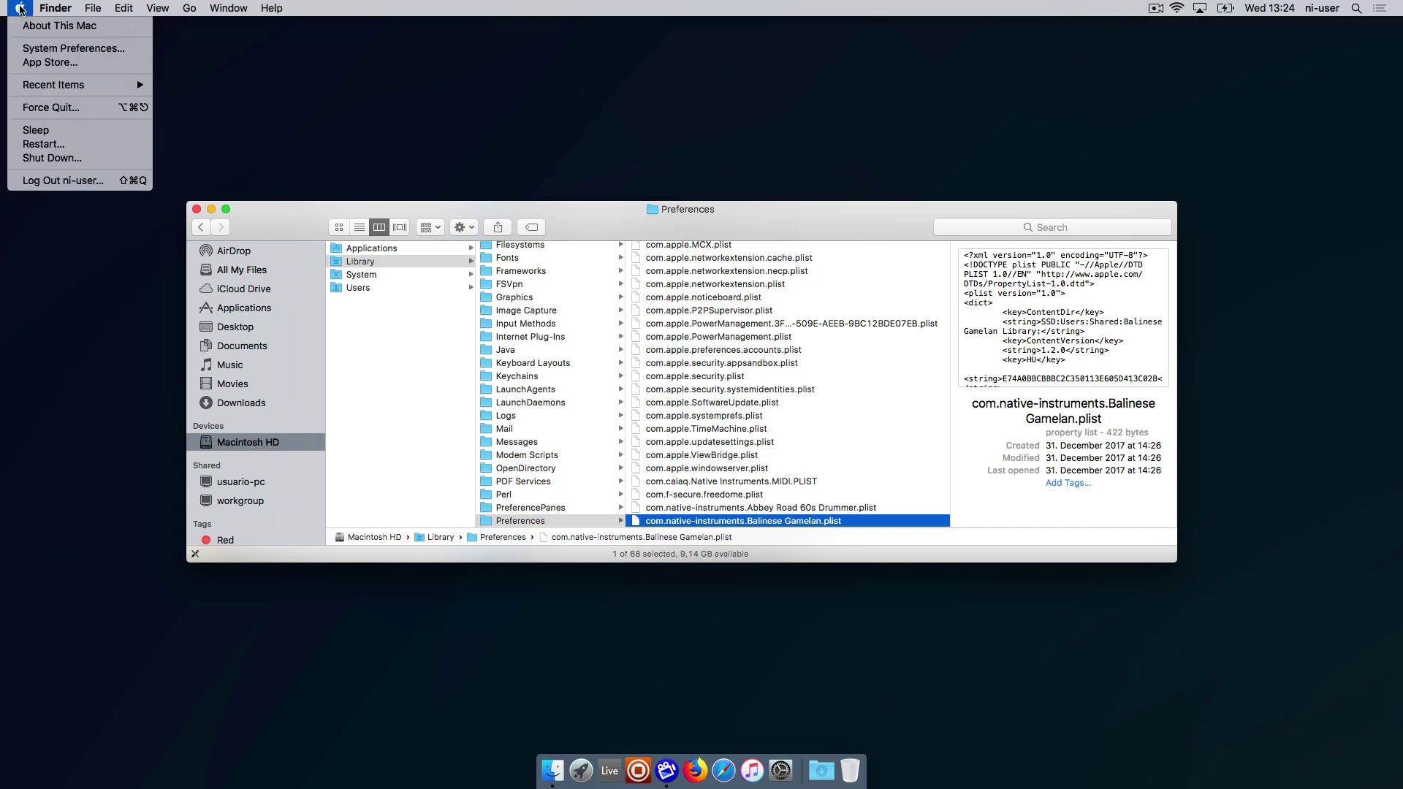